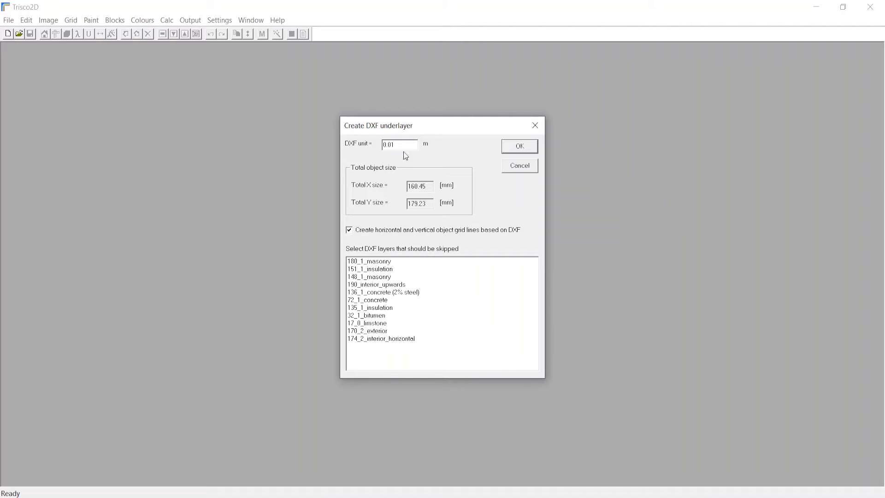
Create the DXF underlayer with a unit of 0.01 m and horizontal and vertical grid lines based on the DXF, skipping no layers.
{"action": "left_click", "coordinate": [406, 145]}
{"action": "left_click", "coordinate": [392, 308]}
{"action": "left_click", "coordinate": [391, 308]}
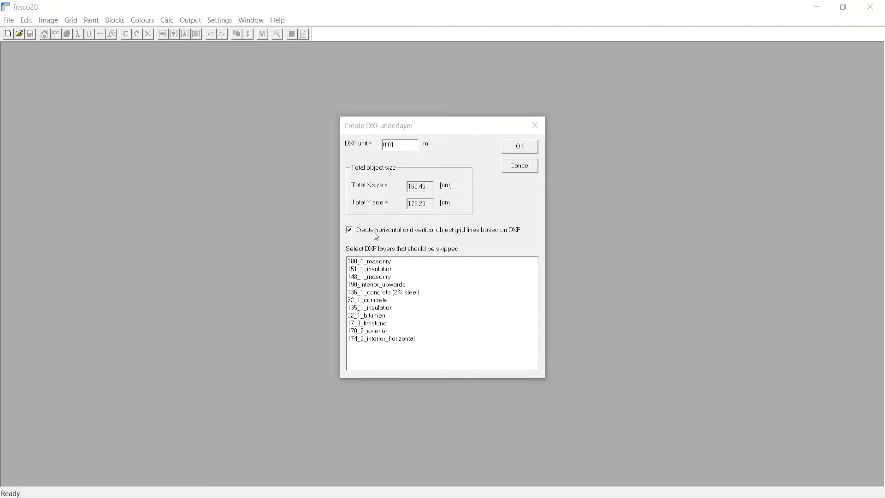
{"action": "left_click", "coordinate": [343, 229]}
{"action": "left_click", "coordinate": [349, 230]}
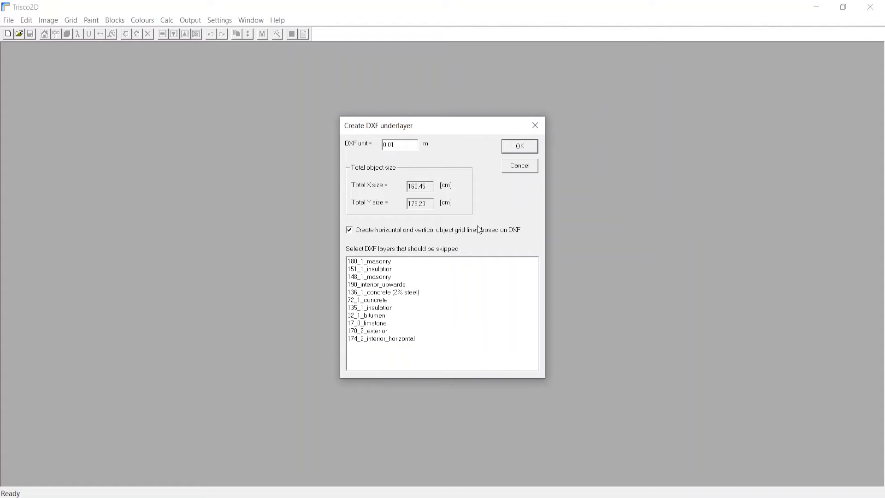
{"action": "left_click", "coordinate": [525, 151]}
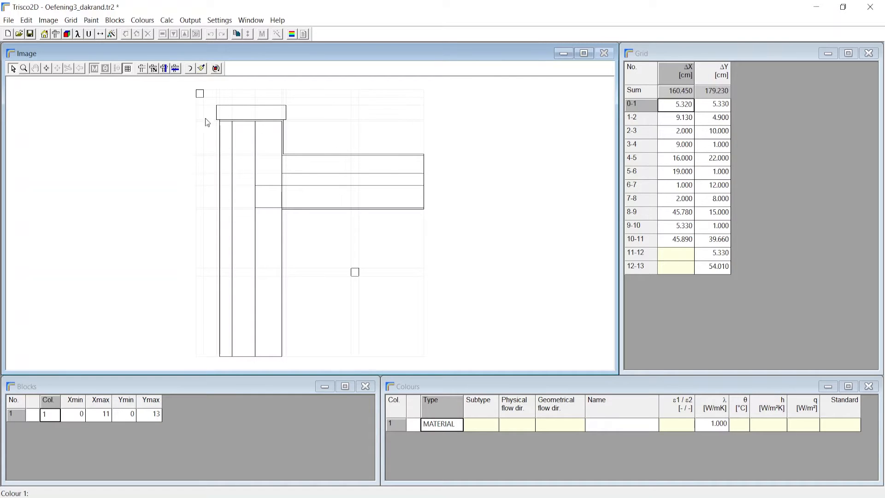
Examine which vertical and horizontal strips of the roof-edge section the individual ΔX and ΔY grid rows correspond to.
{"action": "left_click", "coordinate": [675, 118]}
{"action": "left_click", "coordinate": [679, 132]}
{"action": "left_click", "coordinate": [680, 145]}
{"action": "left_click", "coordinate": [685, 159]}
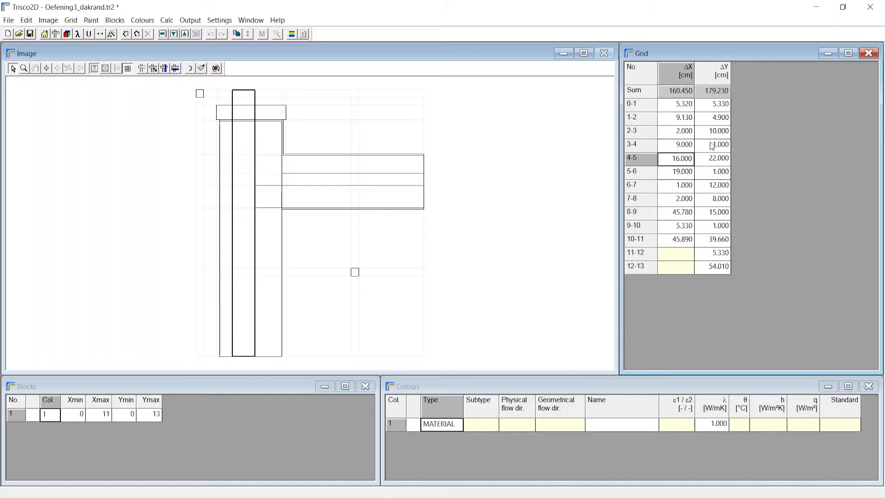
{"action": "left_click", "coordinate": [713, 144]}
{"action": "left_click", "coordinate": [714, 186]}
{"action": "left_click", "coordinate": [714, 215]}
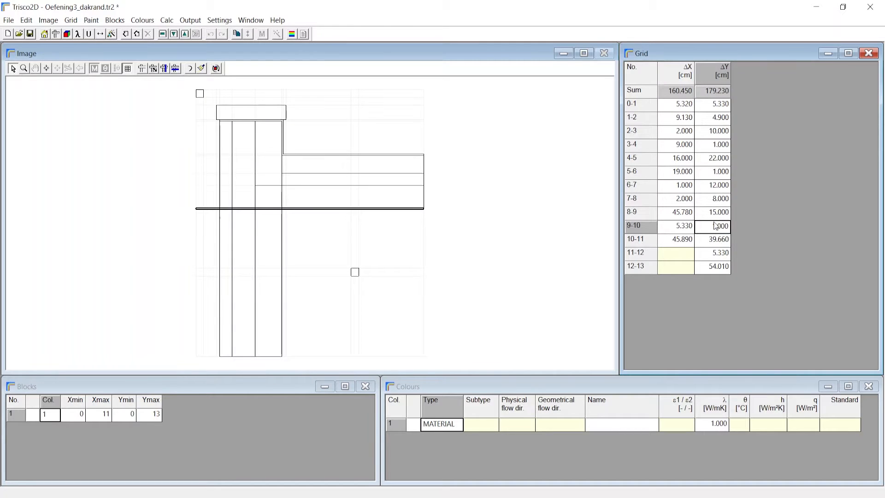
{"action": "left_click", "coordinate": [727, 108]}
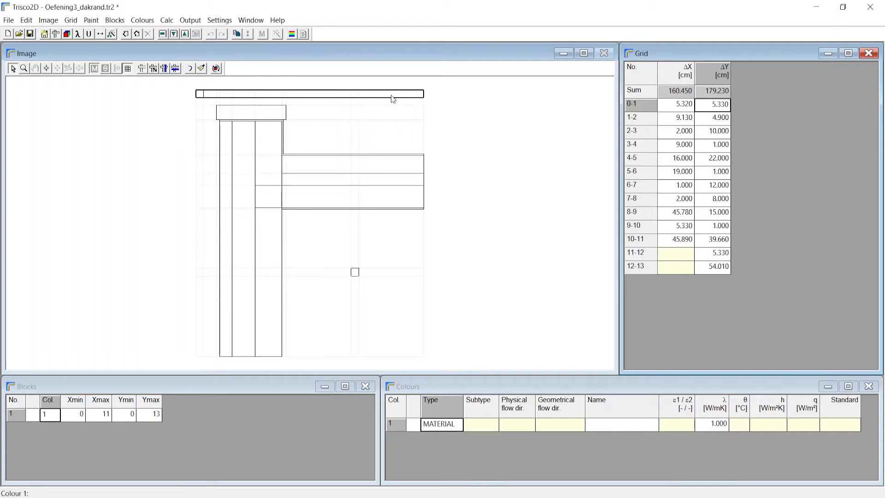
{"action": "scroll", "coordinate": [350, 164], "scroll_direction": "up", "scroll_amount": 3}
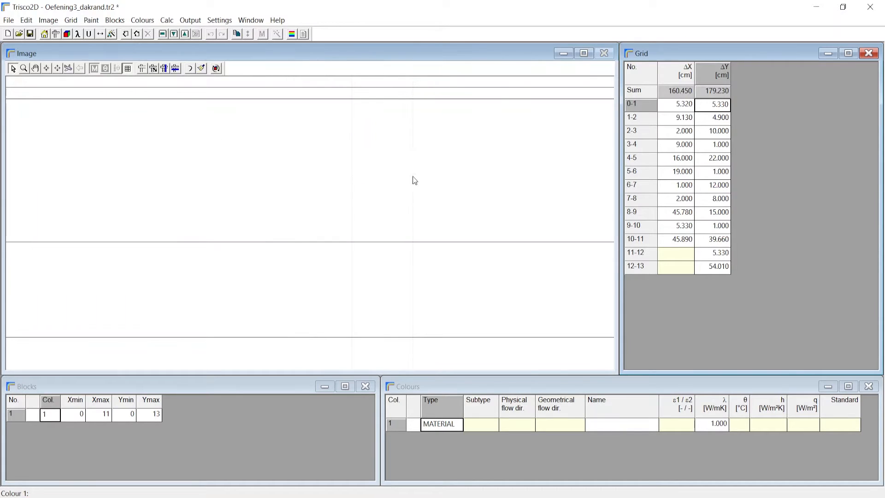
{"action": "scroll", "coordinate": [415, 193], "scroll_direction": "down", "scroll_amount": 3}
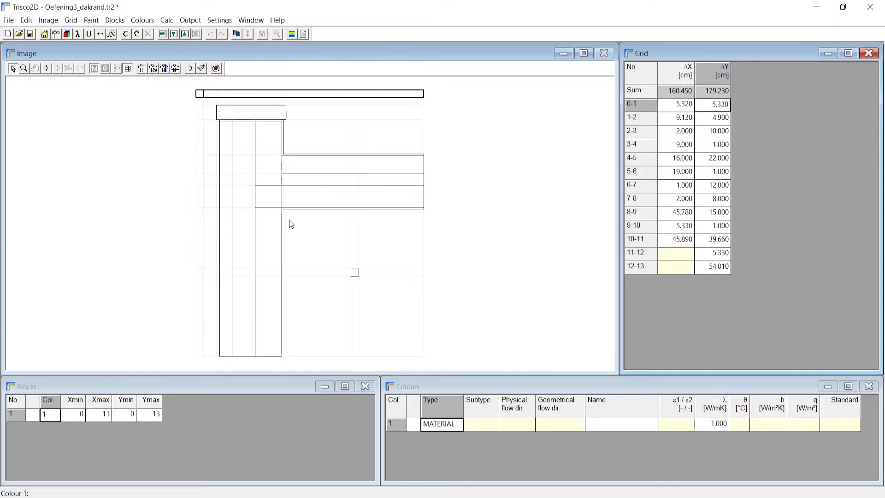
Try colour 15 on the block covering the whole section, and reset that block to colour 0.
{"action": "left_click", "coordinate": [47, 416]}
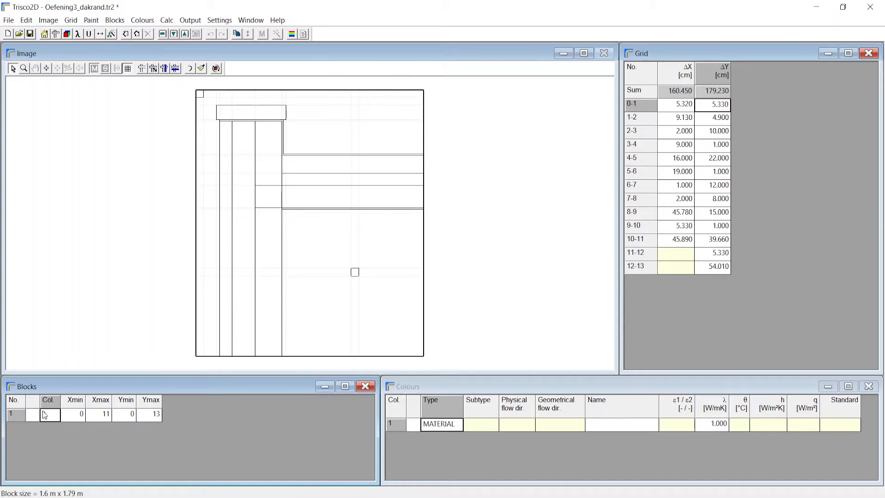
{"action": "type", "text": "115"}
{"action": "key", "text": "Return"}
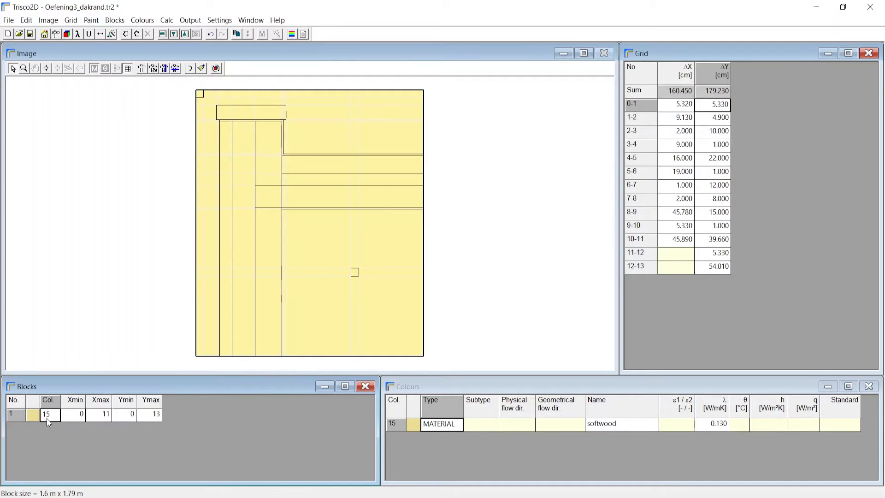
{"action": "type", "text": "0"}
{"action": "key", "text": "Return"}
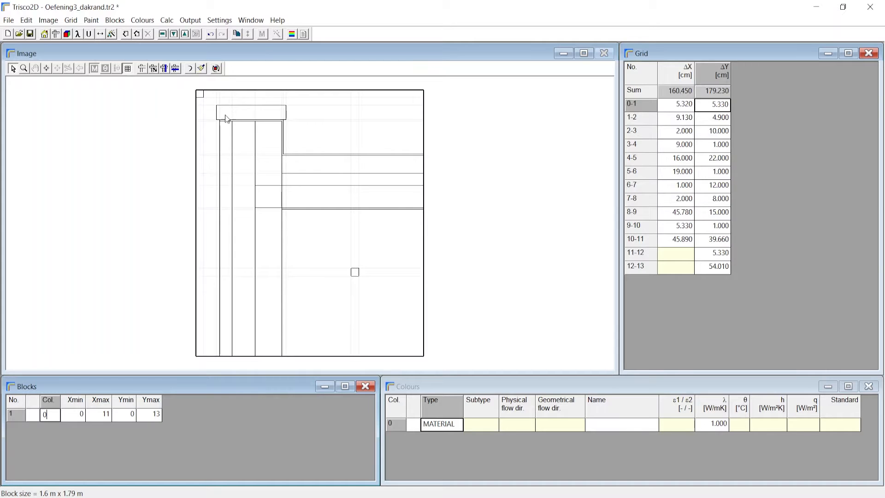
List the available colours and select colour 148, medium-density masonry, as the material to paint with.
{"action": "left_click", "coordinate": [143, 21]}
{"action": "left_click", "coordinate": [152, 45]}
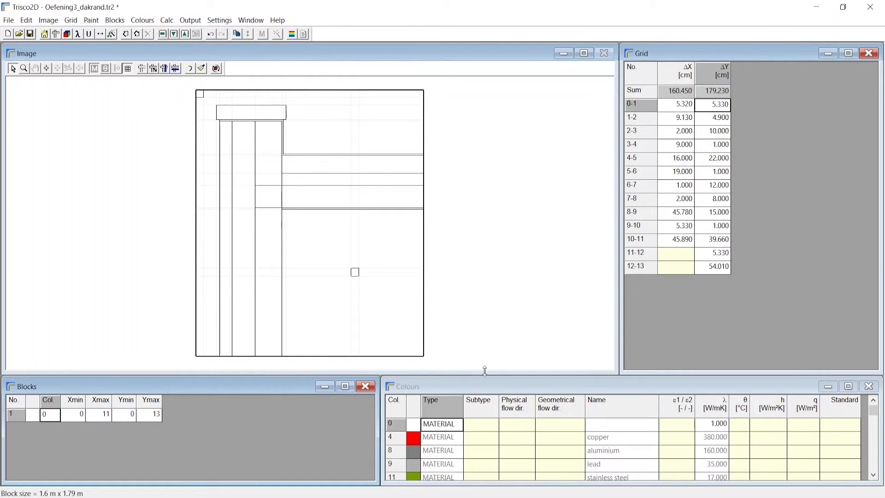
{"action": "left_click_drag", "start_coordinate": [484, 382], "coordinate": [500, 251]}
{"action": "scroll", "coordinate": [520, 332], "scroll_direction": "down", "scroll_amount": 4}
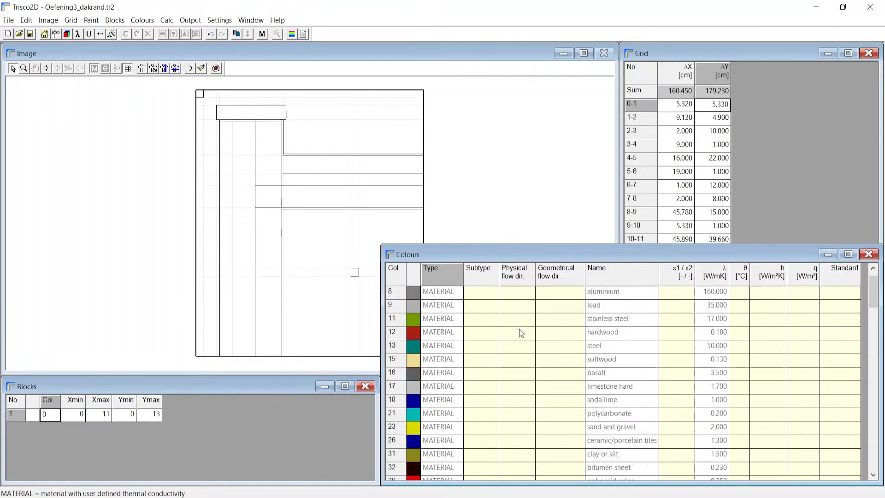
{"action": "scroll", "coordinate": [534, 347], "scroll_direction": "down", "scroll_amount": 10}
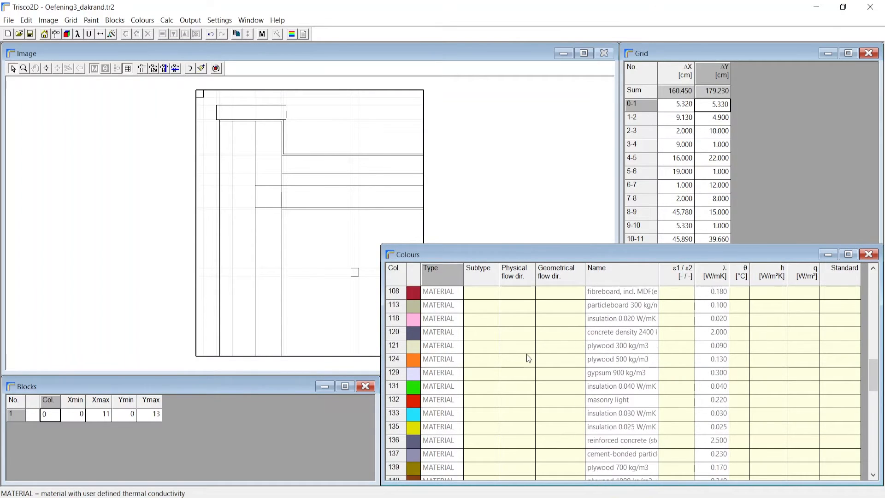
{"action": "scroll", "coordinate": [527, 360], "scroll_direction": "down", "scroll_amount": 5}
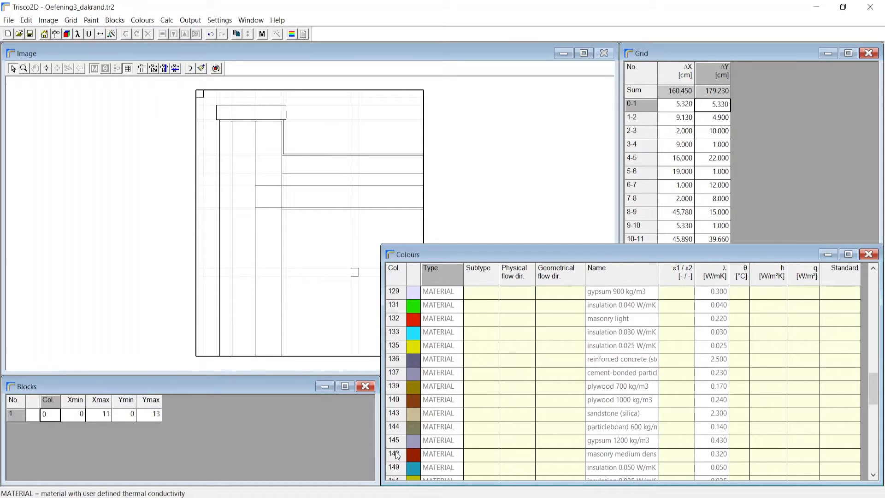
{"action": "left_click", "coordinate": [447, 455]}
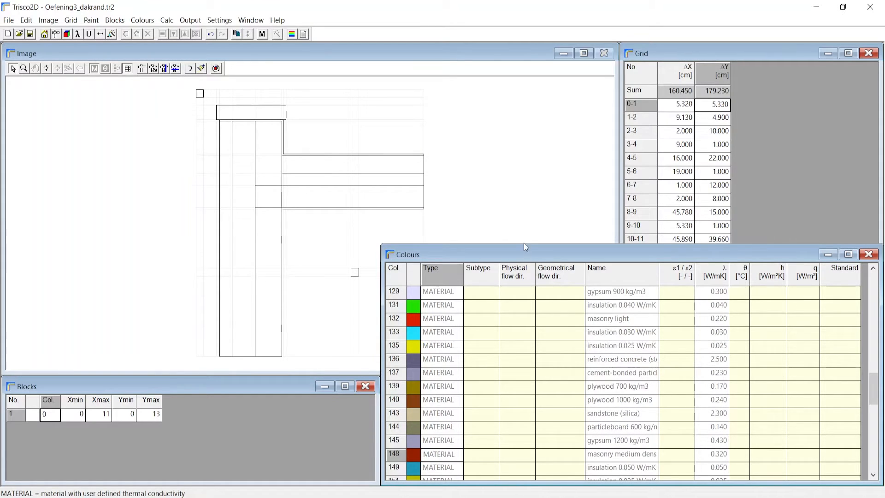
{"action": "left_click_drag", "start_coordinate": [516, 247], "coordinate": [497, 378]}
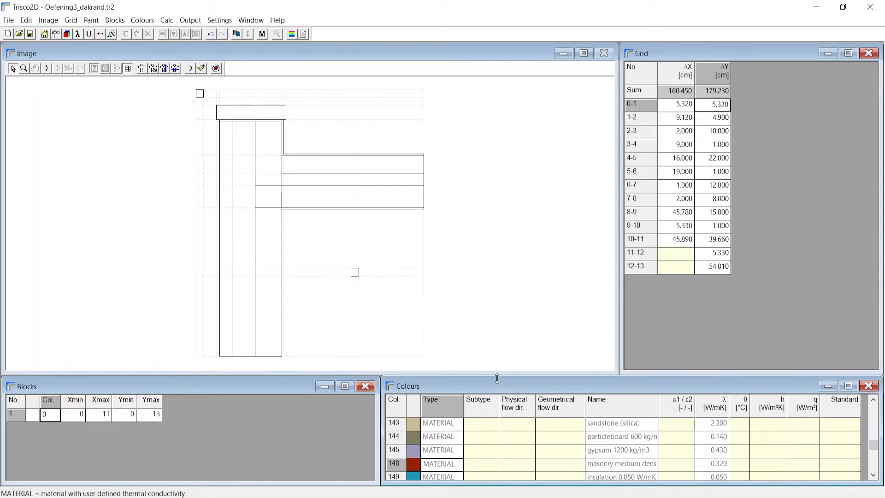
Paint the four inner wall cells above the concrete slab, from Y grid line 4 to 8, with colour 148.
{"action": "left_click", "coordinate": [186, 67]}
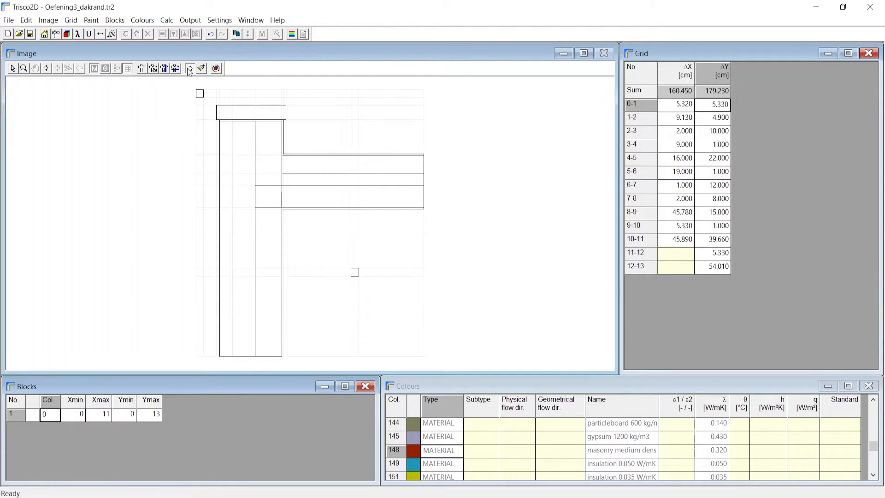
{"action": "left_click", "coordinate": [270, 143]}
{"action": "scroll", "coordinate": [268, 157], "scroll_direction": "up", "scroll_amount": 3}
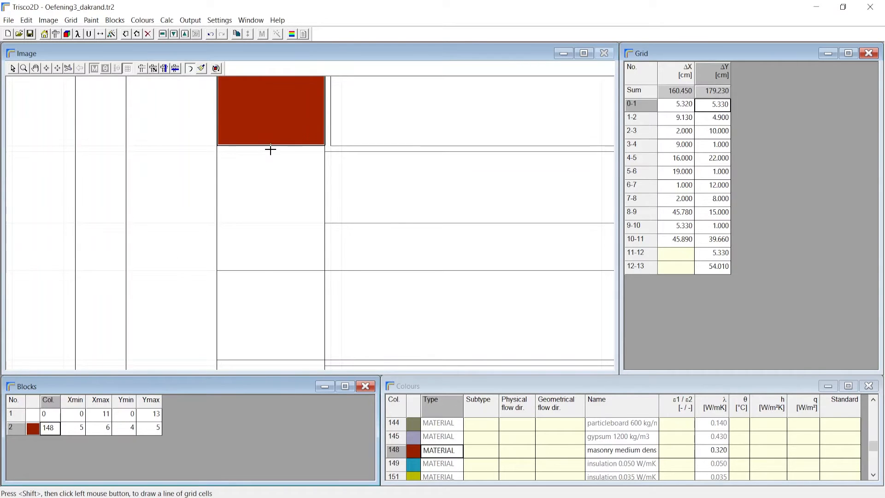
{"action": "left_click", "coordinate": [269, 151]}
{"action": "left_click", "coordinate": [264, 222]}
{"action": "left_click", "coordinate": [267, 242]}
Paint the three inner wall cells below the roof, from Y grid line 10 to 13, with colour 148.
{"action": "scroll", "coordinate": [269, 245], "scroll_direction": "down", "scroll_amount": 3}
{"action": "left_click", "coordinate": [270, 230]}
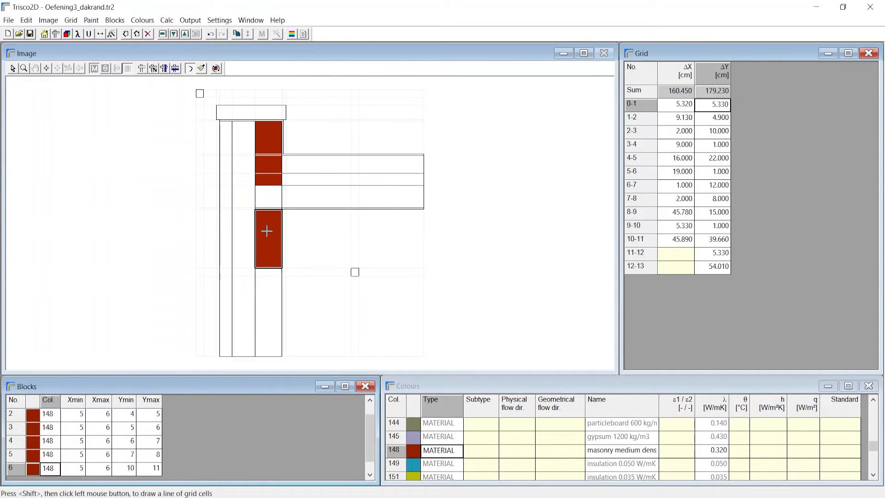
{"action": "scroll", "coordinate": [265, 216], "scroll_direction": "up", "scroll_amount": 3}
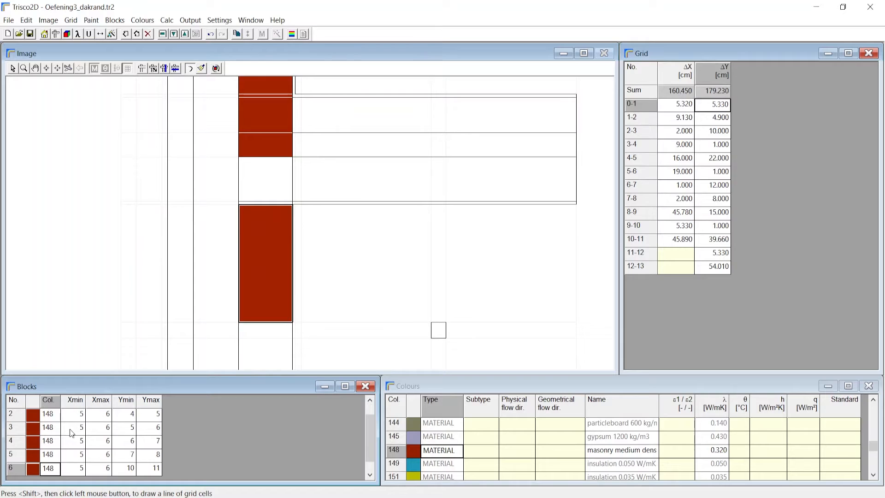
{"action": "scroll", "coordinate": [273, 293], "scroll_direction": "down", "scroll_amount": 3}
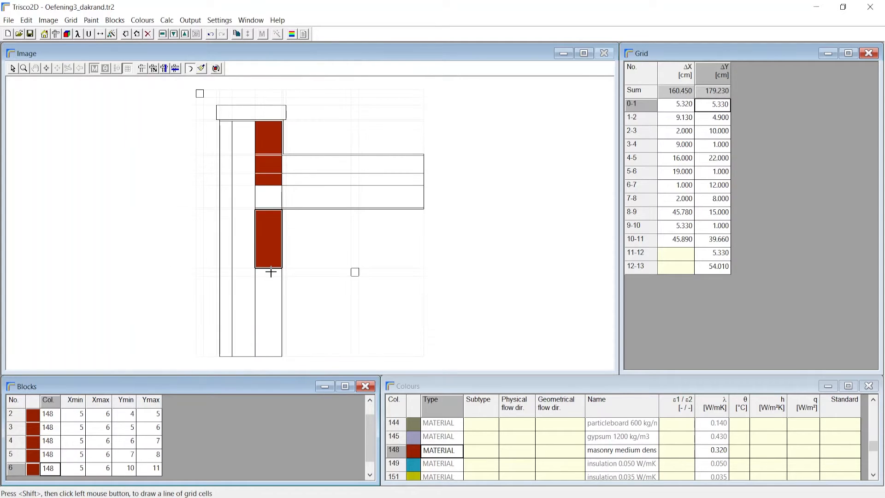
{"action": "left_click", "coordinate": [268, 271]}
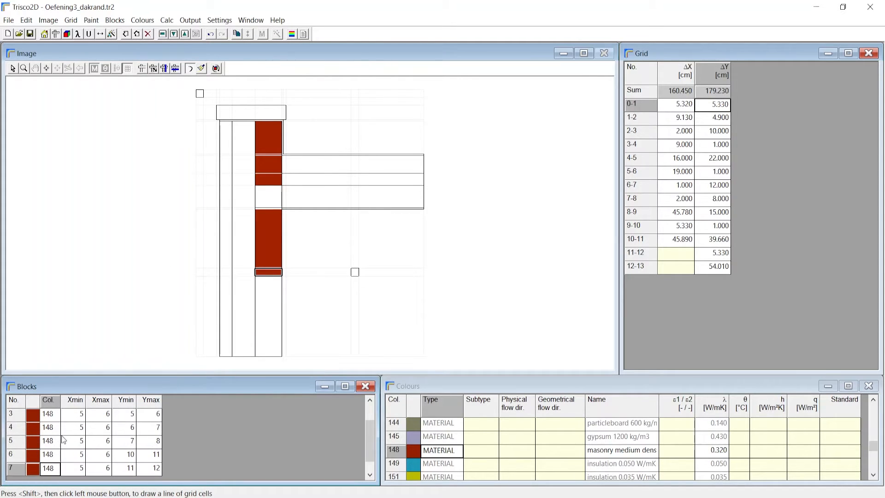
{"action": "left_click", "coordinate": [278, 316]}
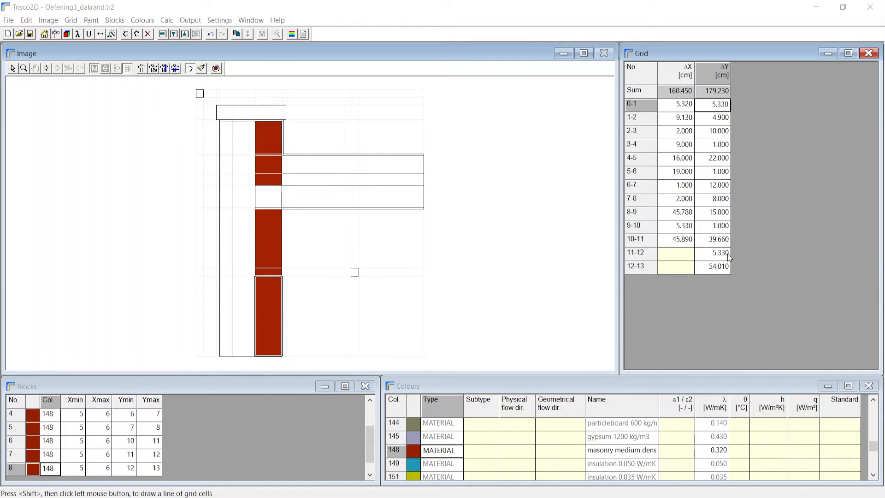
Add two horizontal grid lines, about 16 cm below the roof's underside and about 23 cm above the section's bottom edge.
{"action": "left_click", "coordinate": [725, 266]}
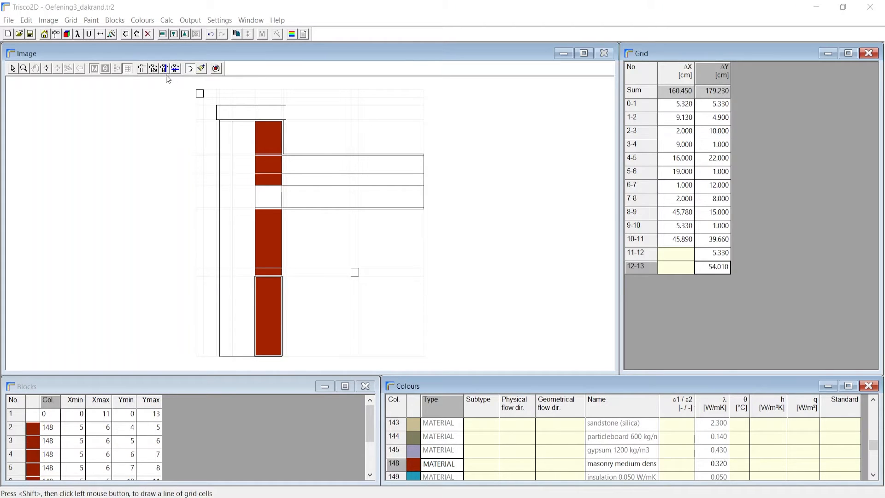
{"action": "left_click", "coordinate": [175, 70]}
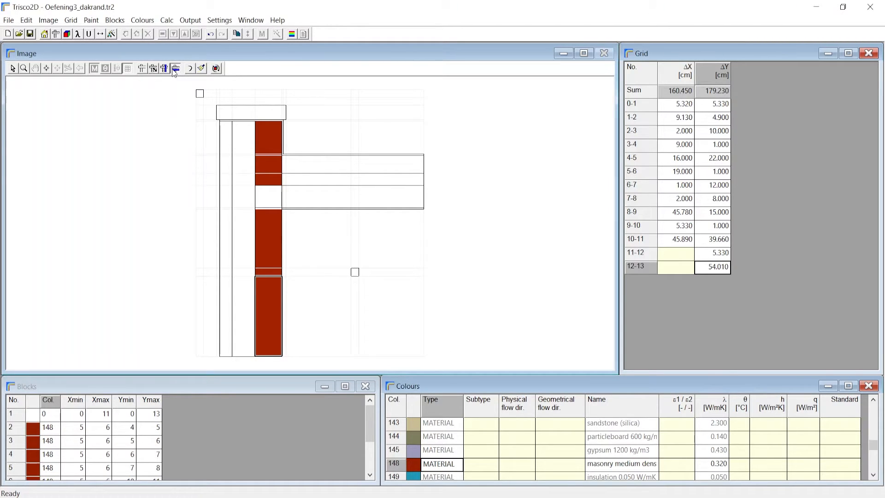
{"action": "left_click", "coordinate": [315, 238]}
{"action": "scroll", "coordinate": [316, 241], "scroll_direction": "up", "scroll_amount": 2}
{"action": "scroll", "coordinate": [302, 239], "scroll_direction": "down", "scroll_amount": 2}
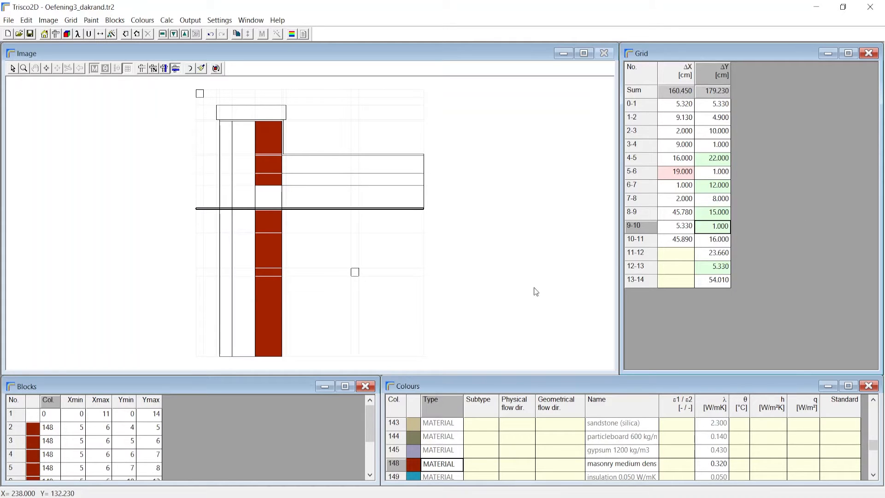
{"action": "scroll", "coordinate": [115, 431], "scroll_direction": "down", "scroll_amount": 2}
{"action": "scroll", "coordinate": [115, 431], "scroll_direction": "down", "scroll_amount": 2}
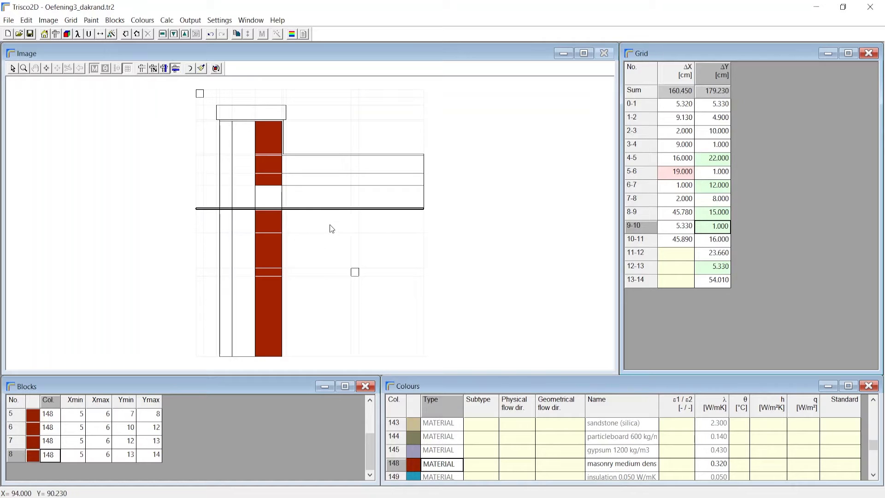
{"action": "left_click", "coordinate": [312, 322]}
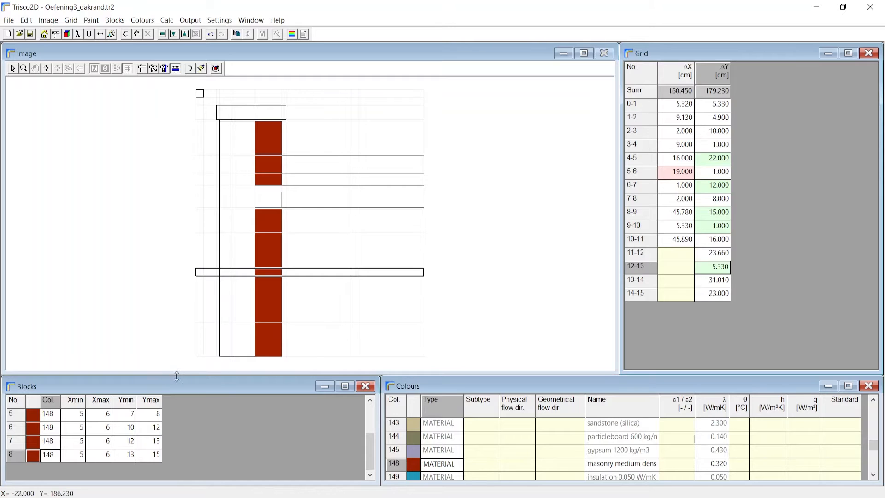
{"action": "left_click", "coordinate": [164, 71]}
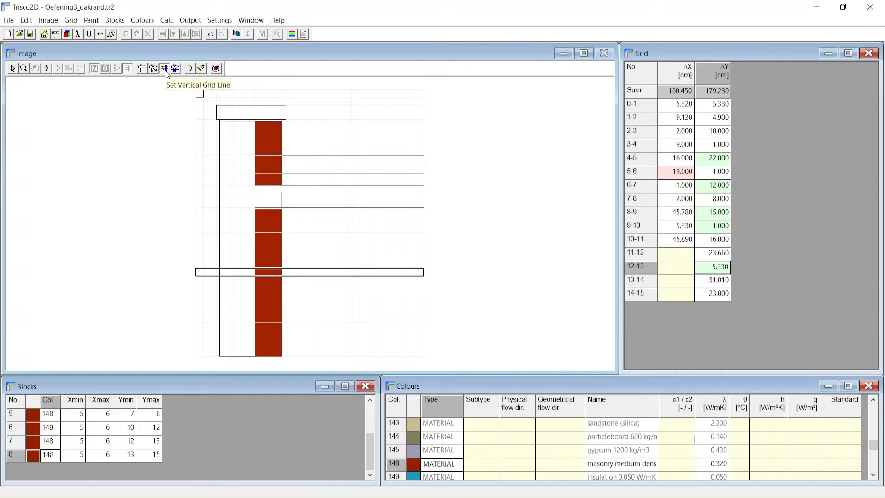
{"action": "scroll", "coordinate": [282, 237], "scroll_direction": "up", "scroll_amount": 2}
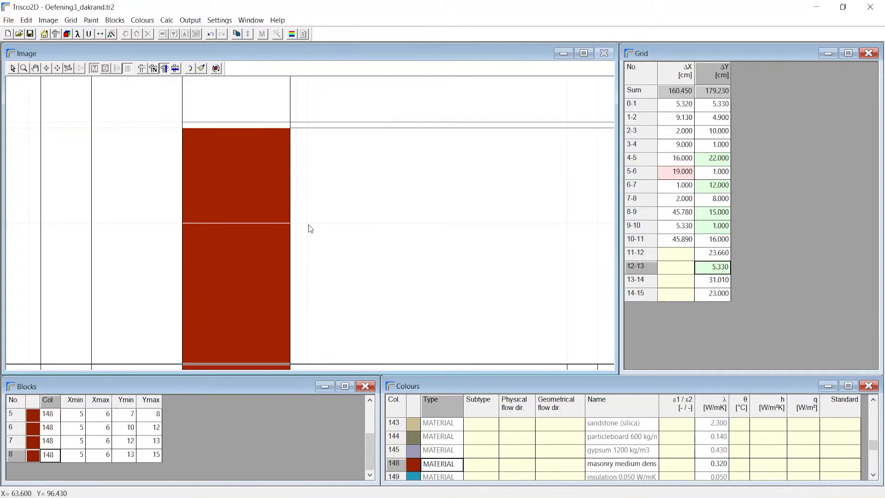
{"action": "scroll", "coordinate": [308, 225], "scroll_direction": "down", "scroll_amount": 2}
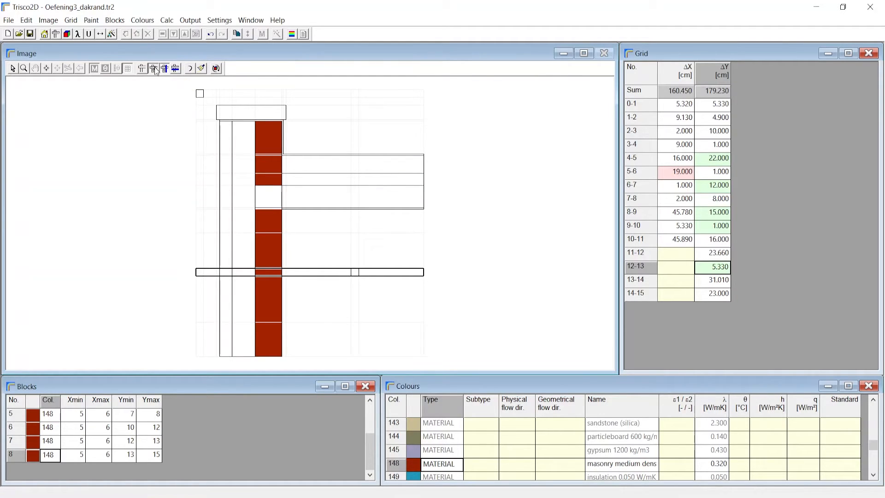
Remove the added horizontal grid line about 16 cm below the roof's underside by moving it onto a neighbouring grid line.
{"action": "left_click_drag", "start_coordinate": [332, 234], "coordinate": [206, 403]}
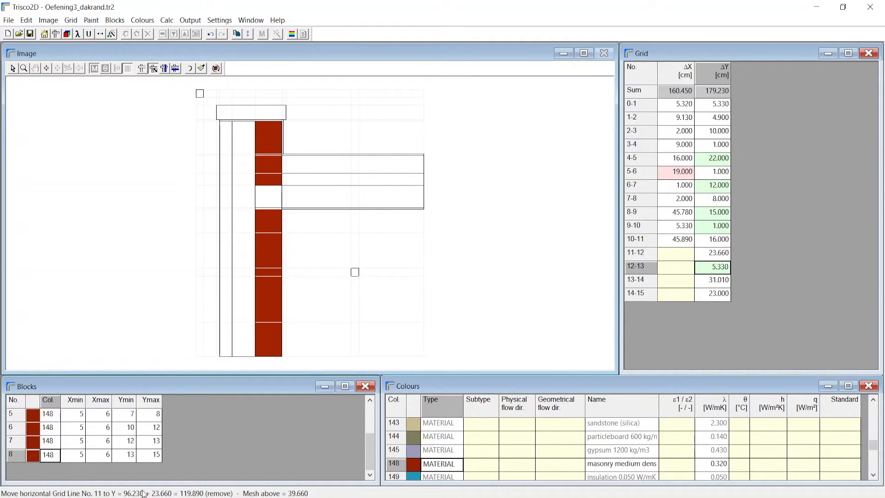
{"action": "left_click_drag", "start_coordinate": [145, 494], "coordinate": [340, 210]}
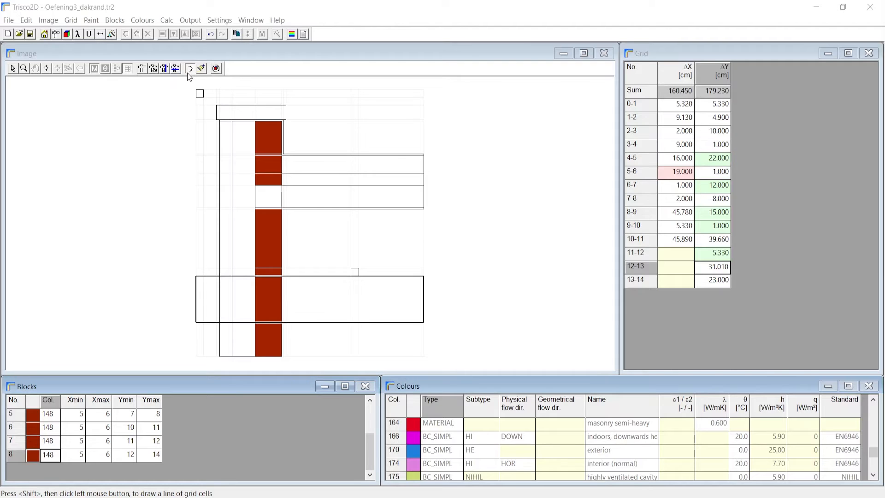
Paint the wall's insulation layer, X grid line 4 to 5 and Y grid line 4 to 14, with colour 151, insulation 0.035 W/mK.
{"action": "scroll", "coordinate": [447, 470], "scroll_direction": "up", "scroll_amount": 2}
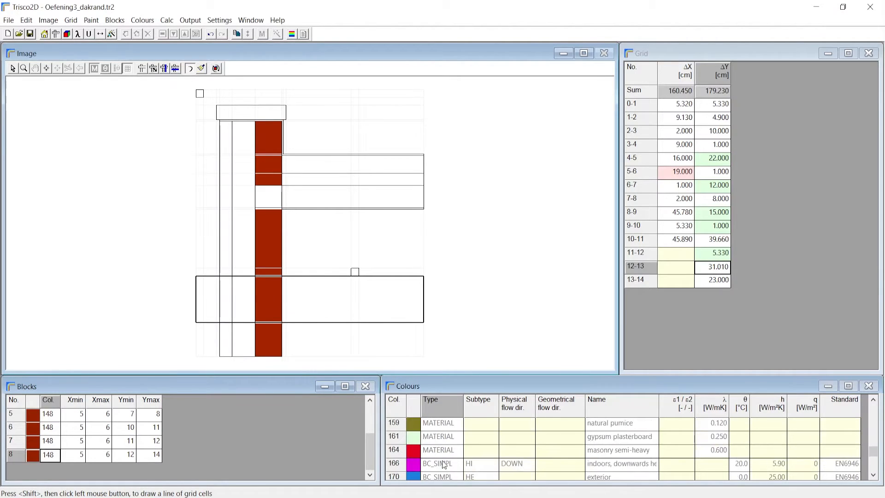
{"action": "scroll", "coordinate": [444, 465], "scroll_direction": "up", "scroll_amount": 5}
{"action": "left_click", "coordinate": [445, 437]}
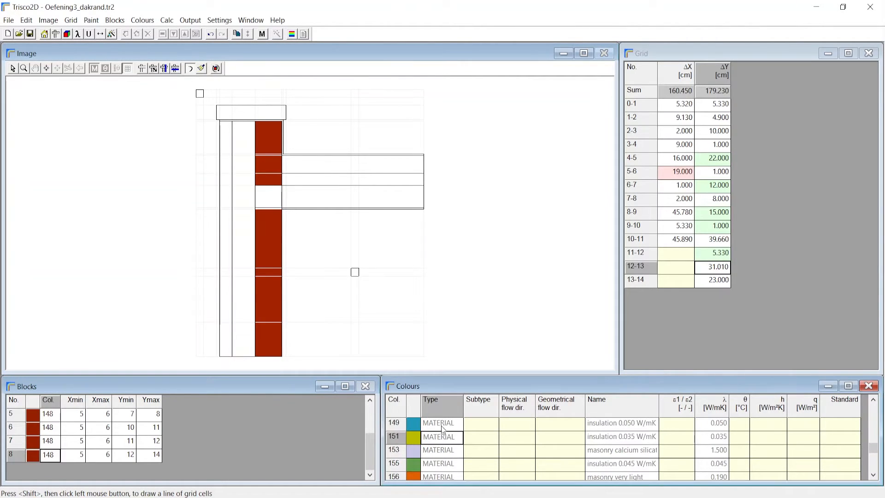
{"action": "left_click", "coordinate": [247, 127]}
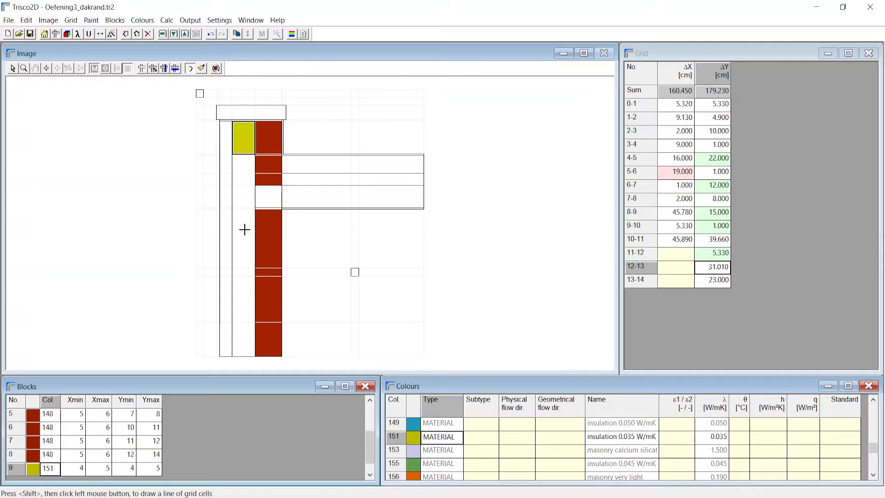
{"action": "left_click", "coordinate": [244, 345], "text": "shift"}
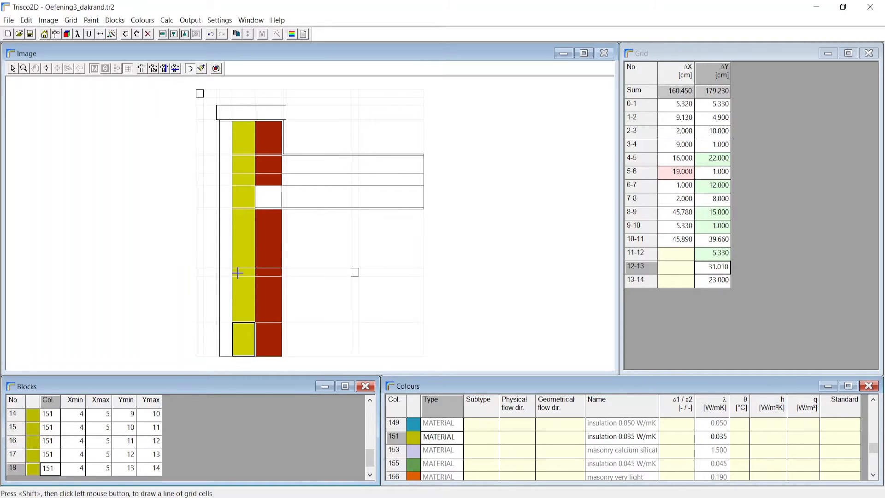
Paint the inner wall cell directly below the roof slab, between Y grid lines 9 and 10, with colour 148.
{"action": "left_click", "coordinate": [263, 236]}
{"action": "scroll", "coordinate": [271, 203], "scroll_direction": "up", "scroll_amount": 4}
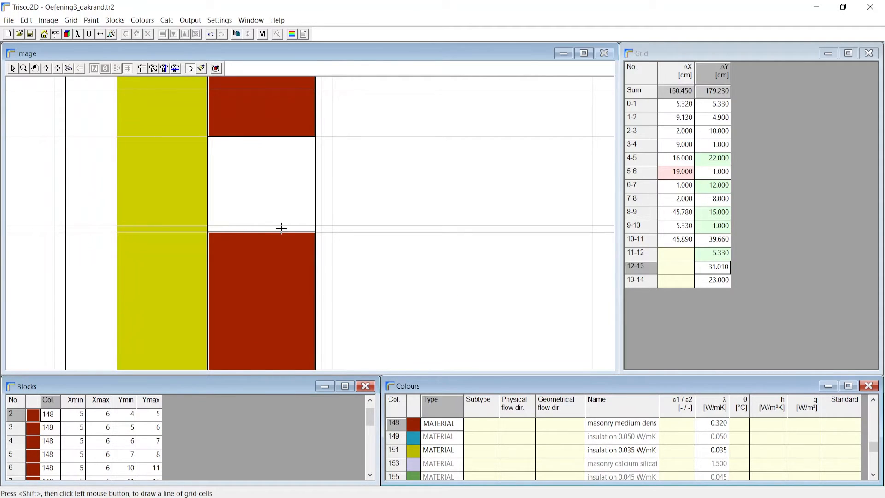
{"action": "left_click", "coordinate": [281, 228]}
{"action": "scroll", "coordinate": [281, 228], "scroll_direction": "down", "scroll_amount": 2}
Paint the two uppermost cells of the outer wall leaf, from Y grid line 4 to 6, with colour 148.
{"action": "left_click", "coordinate": [228, 135]}
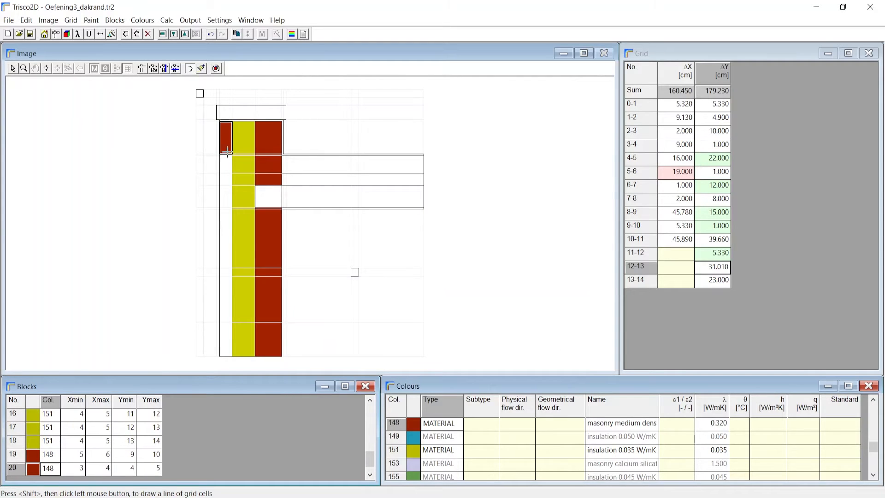
{"action": "scroll", "coordinate": [227, 159], "scroll_direction": "up", "scroll_amount": 2}
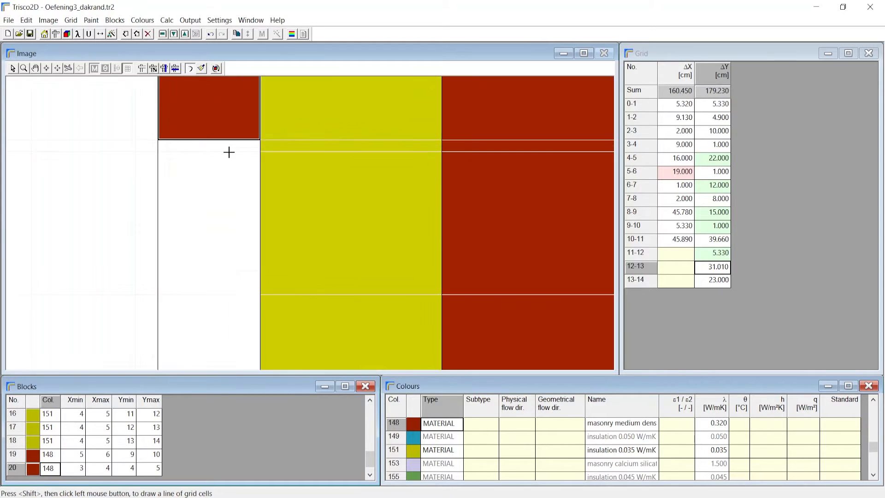
{"action": "left_click", "coordinate": [226, 154]}
{"action": "scroll", "coordinate": [233, 157], "scroll_direction": "down", "scroll_amount": 2}
Paint the full outer wall leaf, X grid line 3 to 4 and Y grid line 4 to 14, with colour 180, masonry heavy.
{"action": "scroll", "coordinate": [458, 451], "scroll_direction": "down", "scroll_amount": 1}
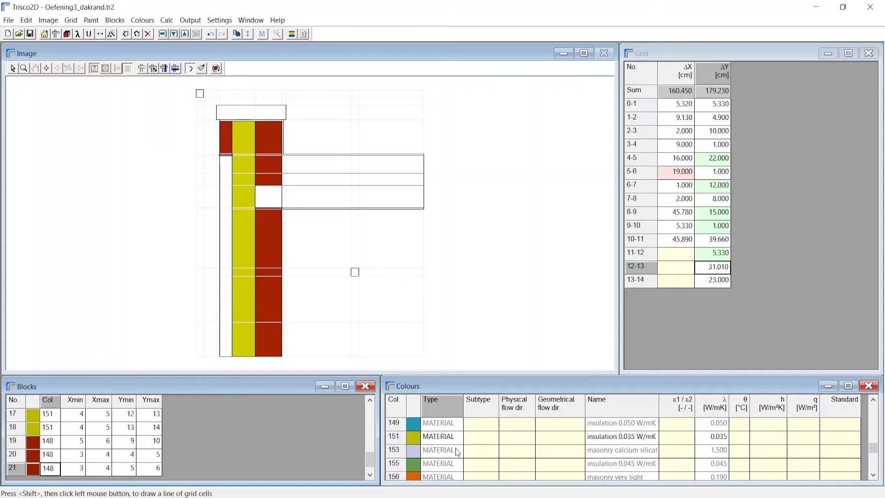
{"action": "scroll", "coordinate": [458, 450], "scroll_direction": "down", "scroll_amount": 12}
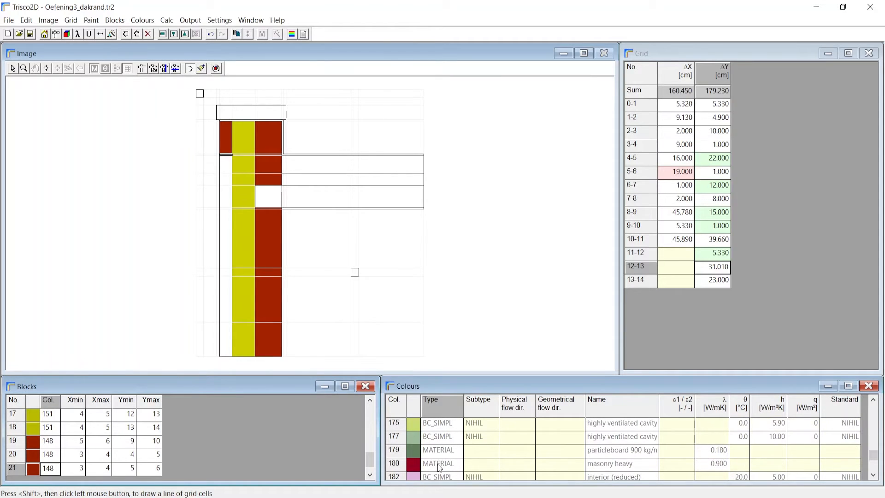
{"action": "left_click", "coordinate": [441, 464]}
{"action": "left_click", "coordinate": [226, 134]}
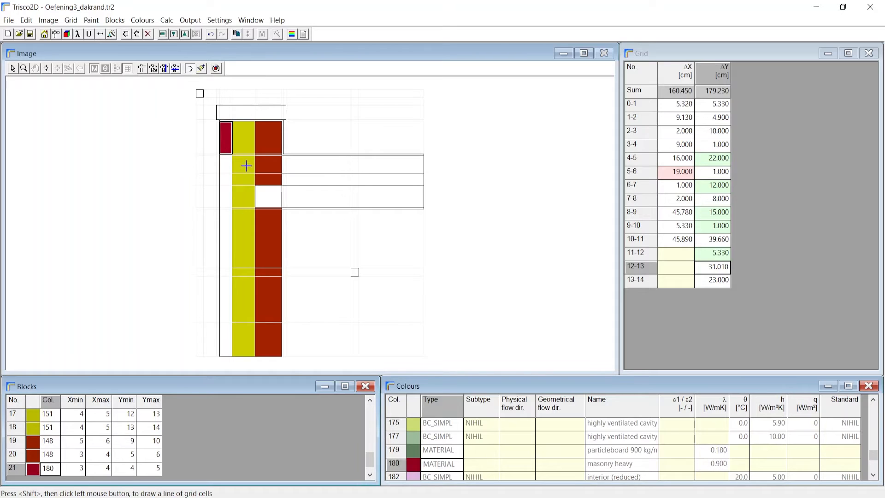
{"action": "left_click", "coordinate": [224, 343], "text": "shift"}
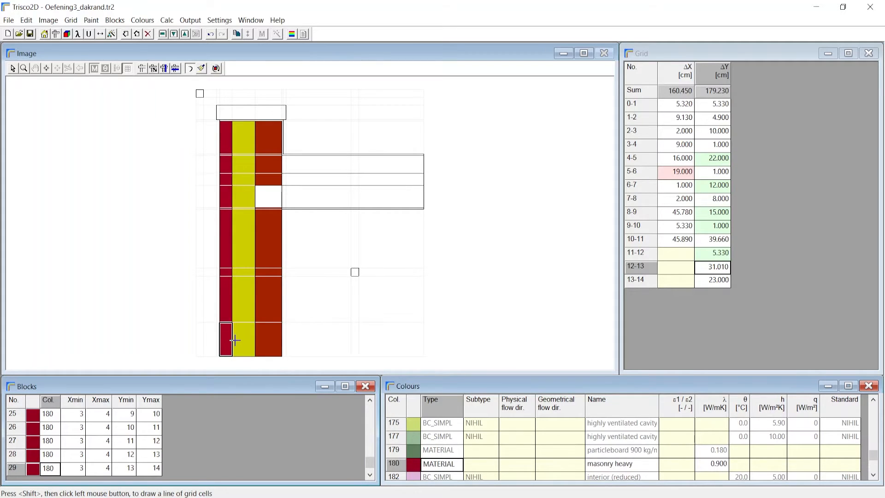
Paint the coping on top of the wall, from X grid line 2 to 8, with colour 17, limestone hard.
{"action": "scroll", "coordinate": [431, 438], "scroll_direction": "up", "scroll_amount": 10}
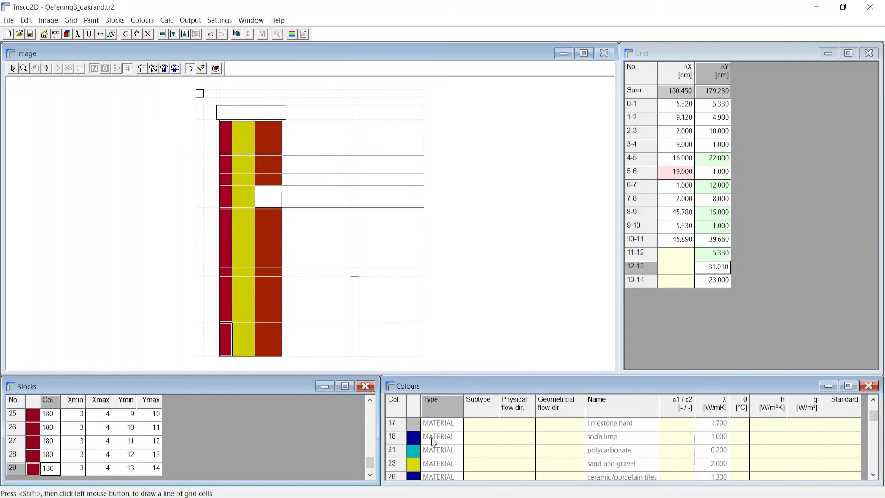
{"action": "left_click", "coordinate": [442, 440]}
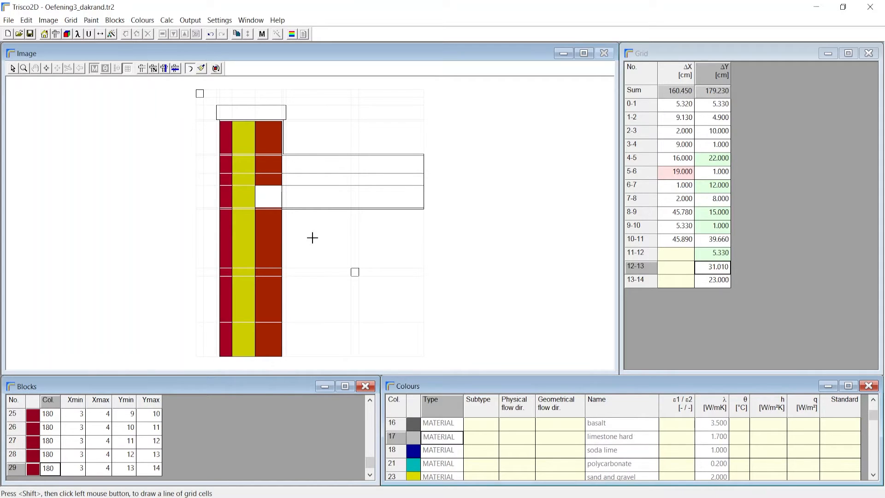
{"action": "scroll", "coordinate": [215, 111], "scroll_direction": "up", "scroll_amount": 2}
{"action": "left_click", "coordinate": [223, 107]}
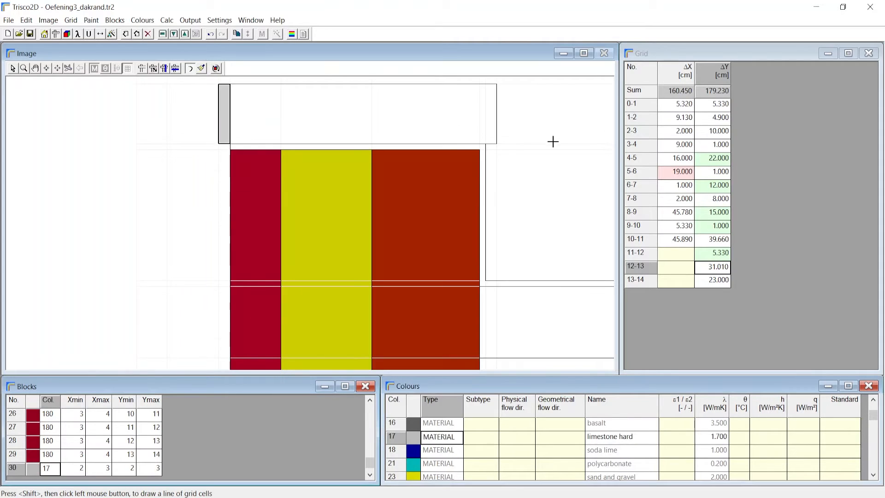
{"action": "left_click", "coordinate": [489, 121], "text": "shift"}
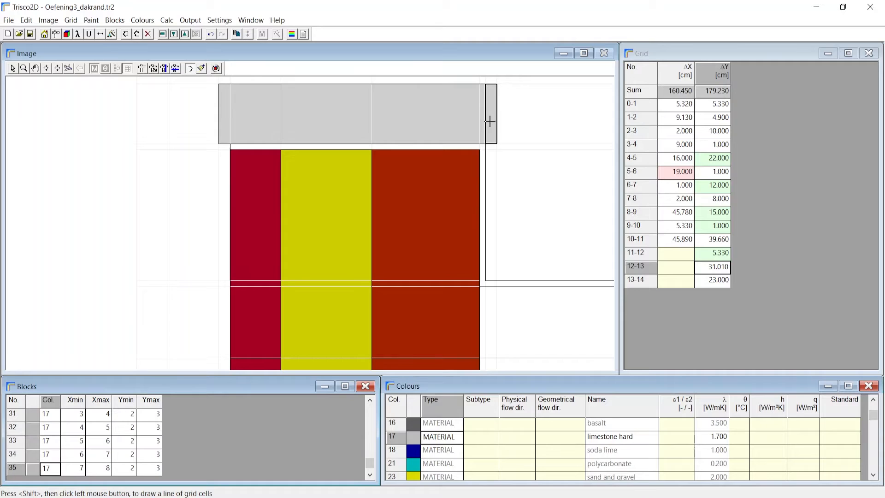
Paint the thin strip under the coping, from X grid line 3 to 7, with colour 32, bitumen sheet.
{"action": "scroll", "coordinate": [421, 451], "scroll_direction": "down", "scroll_amount": 2}
{"action": "left_click", "coordinate": [433, 465]}
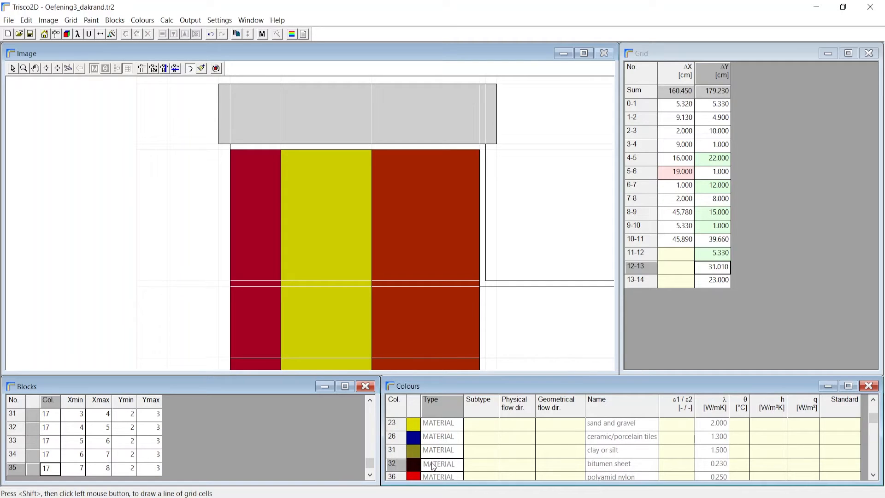
{"action": "left_click", "coordinate": [235, 147]}
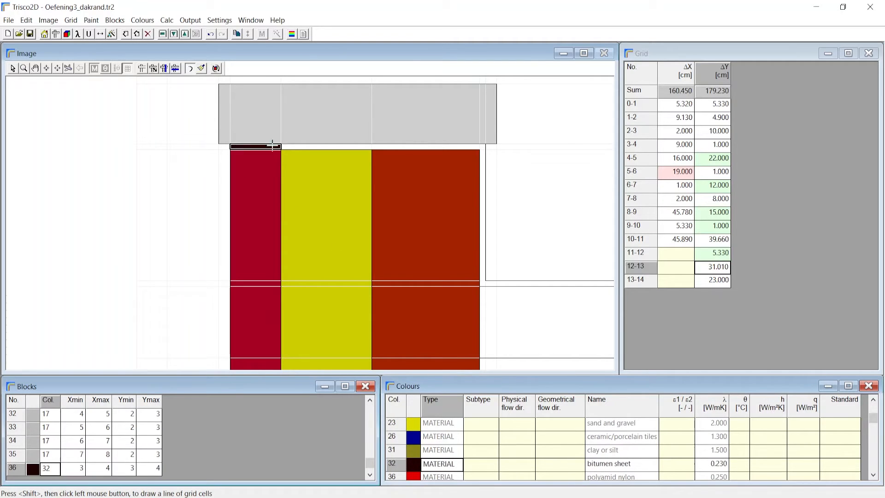
{"action": "left_click", "coordinate": [481, 147], "text": "shift"}
{"action": "scroll", "coordinate": [300, 203], "scroll_direction": "down", "scroll_amount": 1}
Continue the bitumen sheet down the parapet's inner face to Y grid line 6 and along the roof's top surface to X grid line 11.
{"action": "scroll", "coordinate": [389, 246], "scroll_direction": "up", "scroll_amount": 2}
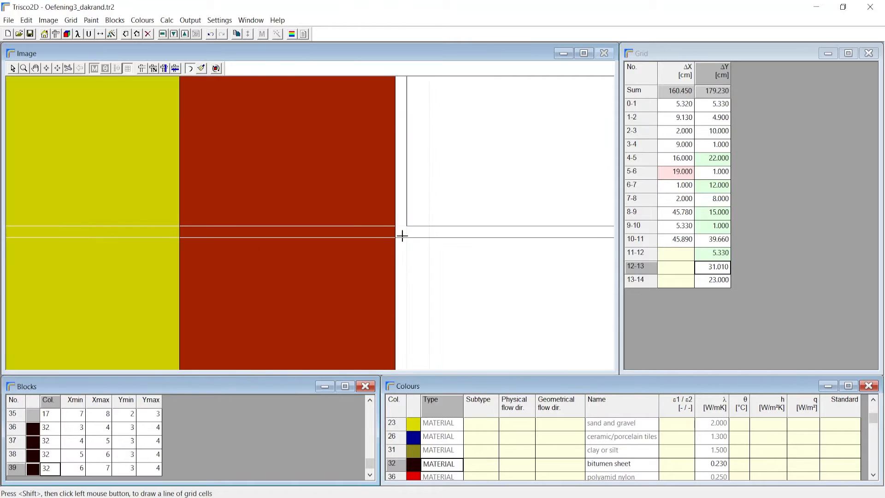
{"action": "left_click", "coordinate": [402, 236], "text": "shift"}
{"action": "scroll", "coordinate": [445, 239], "scroll_direction": "down", "scroll_amount": 1}
{"action": "scroll", "coordinate": [289, 245], "scroll_direction": "down", "scroll_amount": 1}
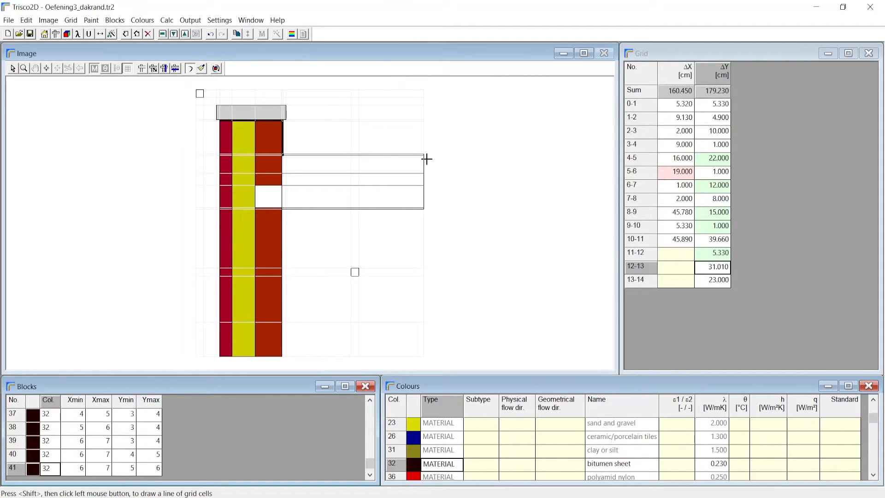
{"action": "scroll", "coordinate": [423, 155], "scroll_direction": "up", "scroll_amount": 2}
{"action": "left_click", "coordinate": [423, 177], "text": "shift"}
{"action": "scroll", "coordinate": [442, 179], "scroll_direction": "down", "scroll_amount": 2}
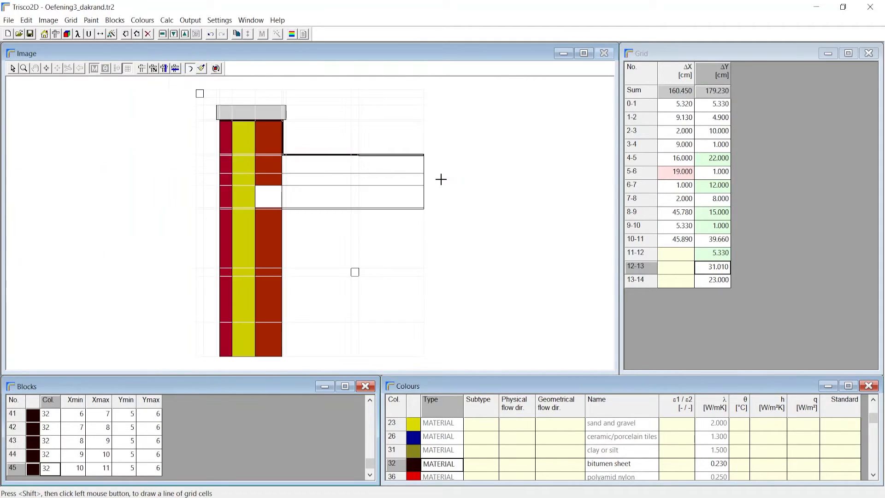
Paint the roof's insulation layer, X grid line 6 to 11 and Y grid line 7 to 8, with colour 135, insulation 0.025 W/mK.
{"action": "scroll", "coordinate": [444, 444], "scroll_direction": "down", "scroll_amount": 5}
{"action": "left_click", "coordinate": [445, 464]}
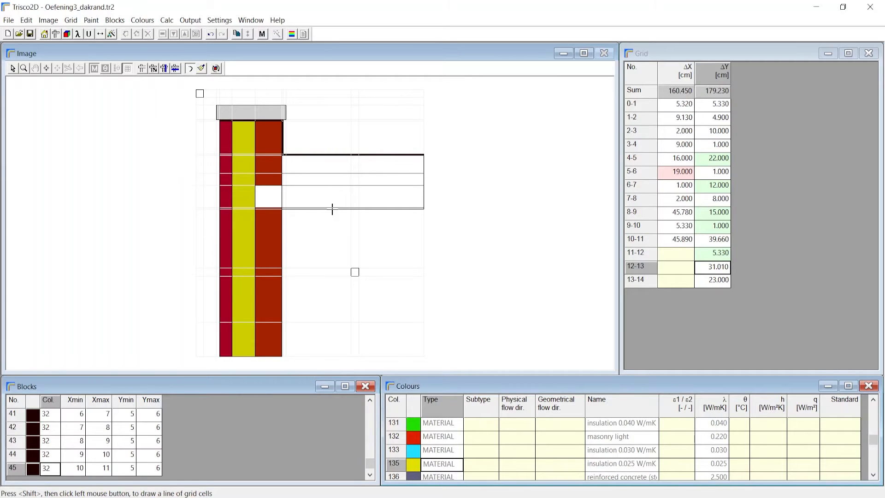
{"action": "scroll", "coordinate": [313, 178], "scroll_direction": "up", "scroll_amount": 2}
{"action": "left_click", "coordinate": [270, 185]}
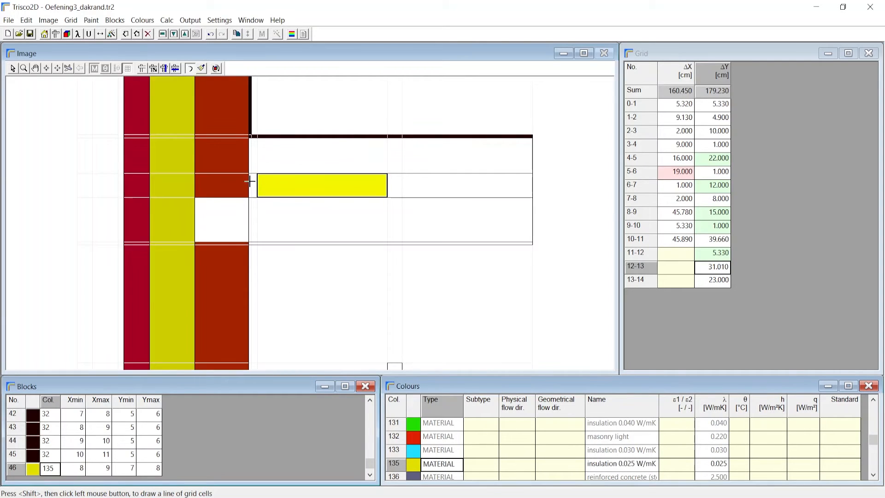
{"action": "scroll", "coordinate": [250, 181], "scroll_direction": "up", "scroll_amount": 1}
{"action": "scroll", "coordinate": [249, 180], "scroll_direction": "down", "scroll_amount": 3}
{"action": "left_click", "coordinate": [407, 177], "text": "shift"}
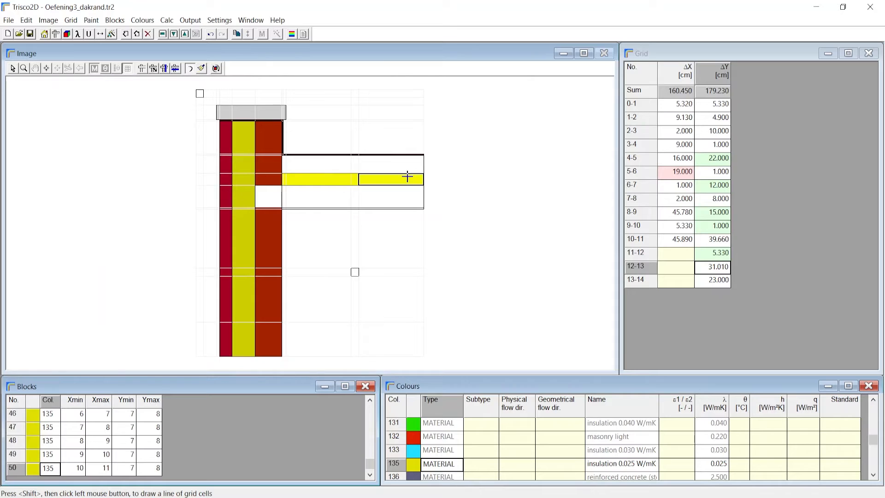
Paint the roof layer between the bitumen and the insulation, X grid line 6 to 11, with colour 72, concrete density 1800.
{"action": "scroll", "coordinate": [445, 423], "scroll_direction": "up", "scroll_amount": 5}
{"action": "left_click", "coordinate": [445, 422]}
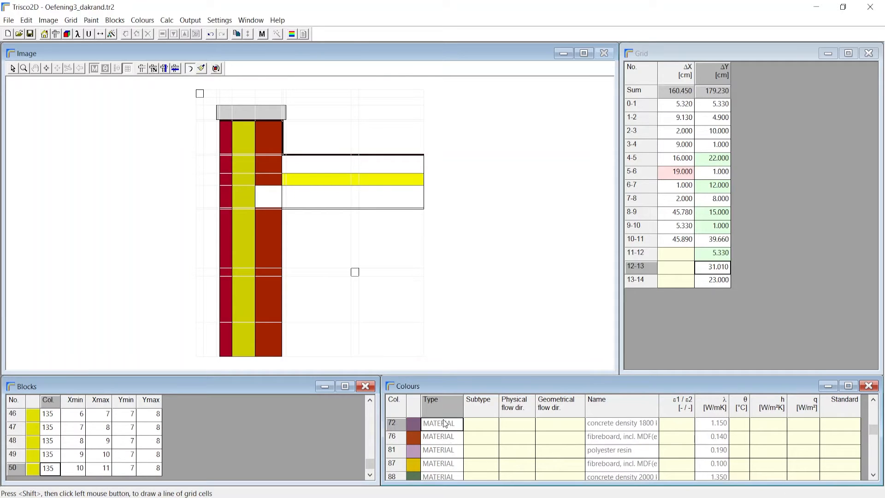
{"action": "scroll", "coordinate": [279, 170], "scroll_direction": "up", "scroll_amount": 3}
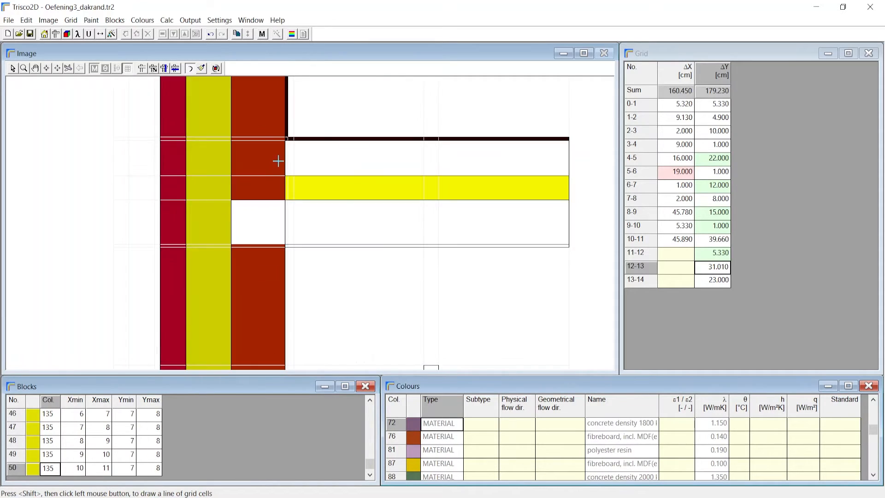
{"action": "left_click", "coordinate": [286, 157]}
{"action": "scroll", "coordinate": [286, 156], "scroll_direction": "down", "scroll_amount": 3}
{"action": "left_click", "coordinate": [392, 164], "text": "shift"}
Paint the roof slab and its bearing in the wall, X grid line 5 to 11, with colour 136, reinforced concrete.
{"action": "scroll", "coordinate": [440, 452], "scroll_direction": "down", "scroll_amount": 5}
{"action": "scroll", "coordinate": [438, 459], "scroll_direction": "down", "scroll_amount": 1}
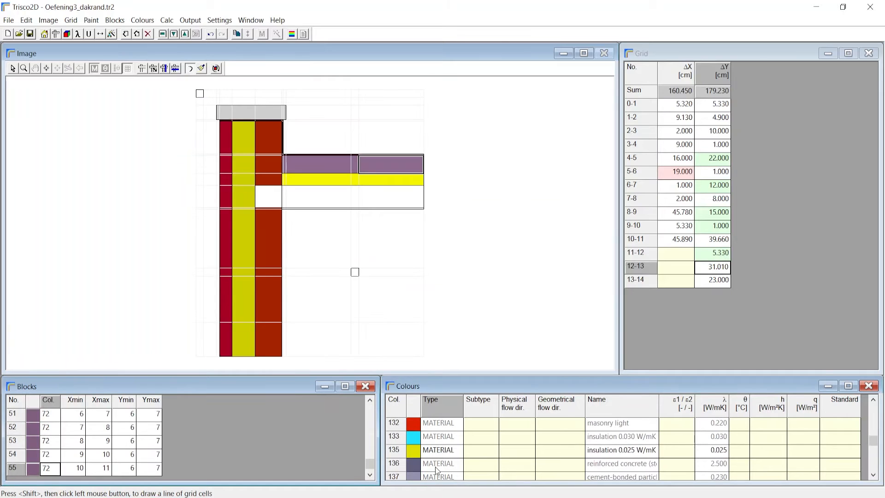
{"action": "left_click", "coordinate": [436, 466]}
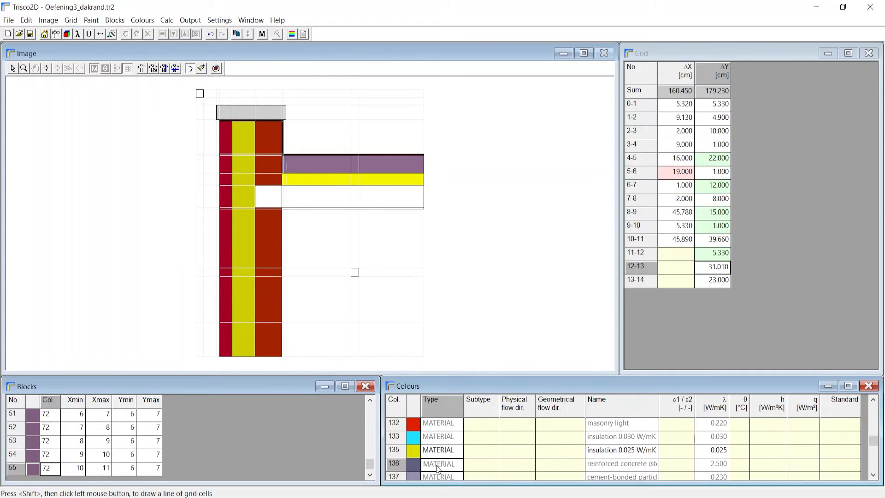
{"action": "left_click", "coordinate": [259, 192]}
{"action": "left_click", "coordinate": [406, 197], "text": "shift"}
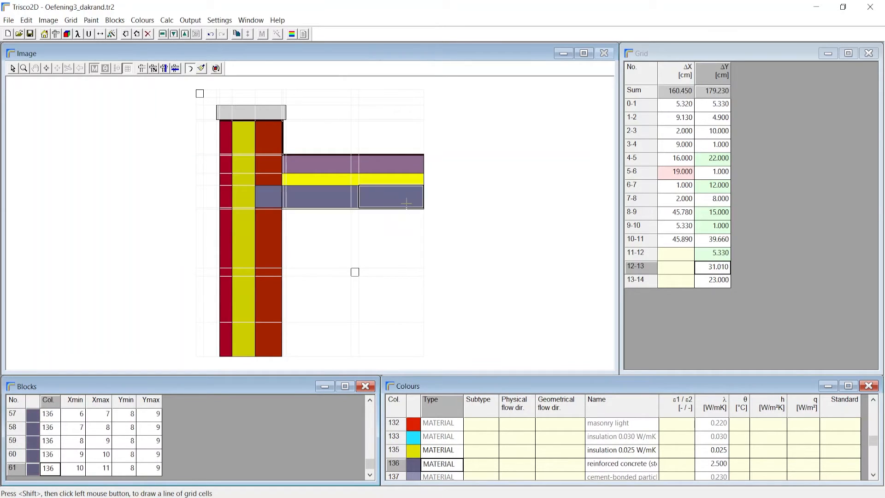
Paint the thin strip under the roof slab, X grid line 6 to 11, with boundary colour 190, indoors, upwards heat.
{"action": "scroll", "coordinate": [407, 197], "scroll_direction": "up", "scroll_amount": 3}
{"action": "scroll", "coordinate": [406, 197], "scroll_direction": "down", "scroll_amount": 3}
{"action": "scroll", "coordinate": [434, 457], "scroll_direction": "down", "scroll_amount": 10}
{"action": "left_click", "coordinate": [434, 465]}
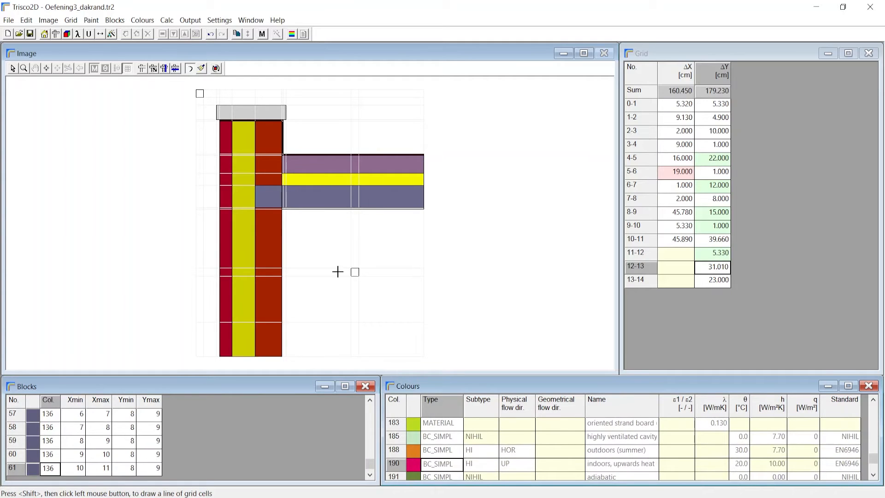
{"action": "scroll", "coordinate": [294, 221], "scroll_direction": "up", "scroll_amount": 3}
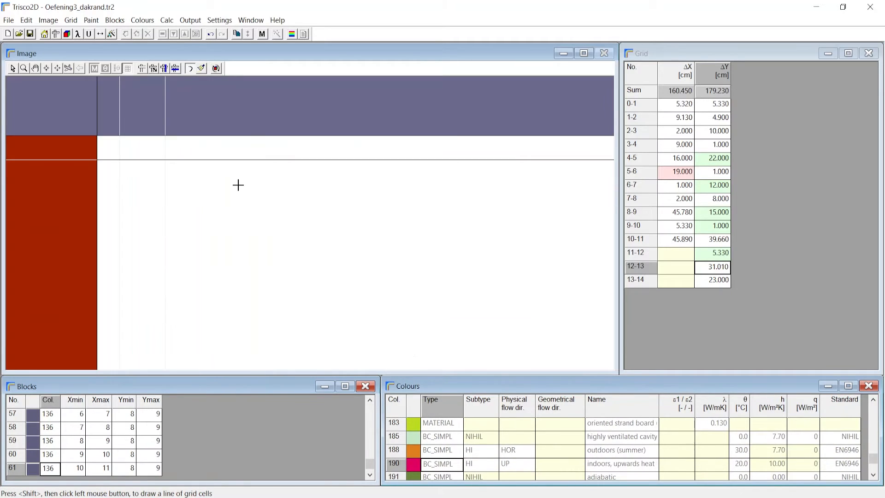
{"action": "left_click", "coordinate": [111, 145]}
{"action": "scroll", "coordinate": [125, 159], "scroll_direction": "down", "scroll_amount": 3}
{"action": "left_click", "coordinate": [347, 157], "text": "shift"}
{"action": "scroll", "coordinate": [347, 157], "scroll_direction": "down", "scroll_amount": 3}
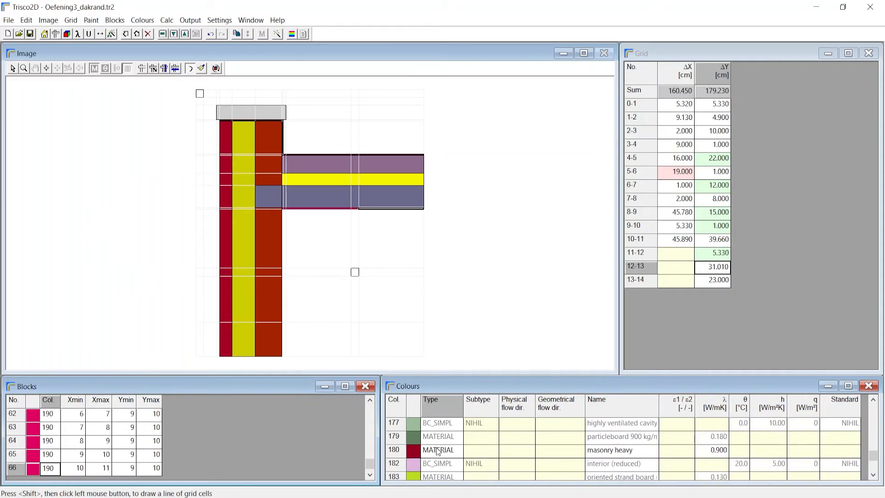
Fill the enclosed room area below the roof with boundary colour 174, interior (normal).
{"action": "left_click", "coordinate": [202, 69]}
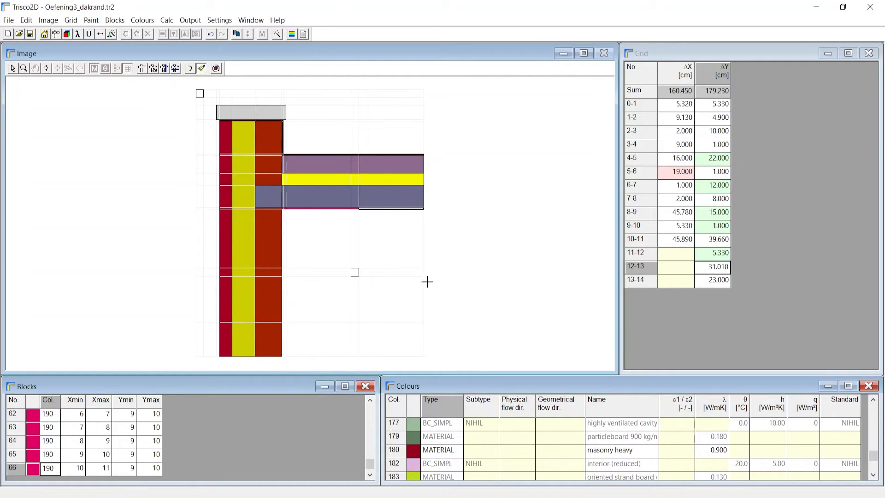
{"action": "scroll", "coordinate": [431, 466], "scroll_direction": "up", "scroll_amount": 1}
{"action": "left_click", "coordinate": [445, 426]}
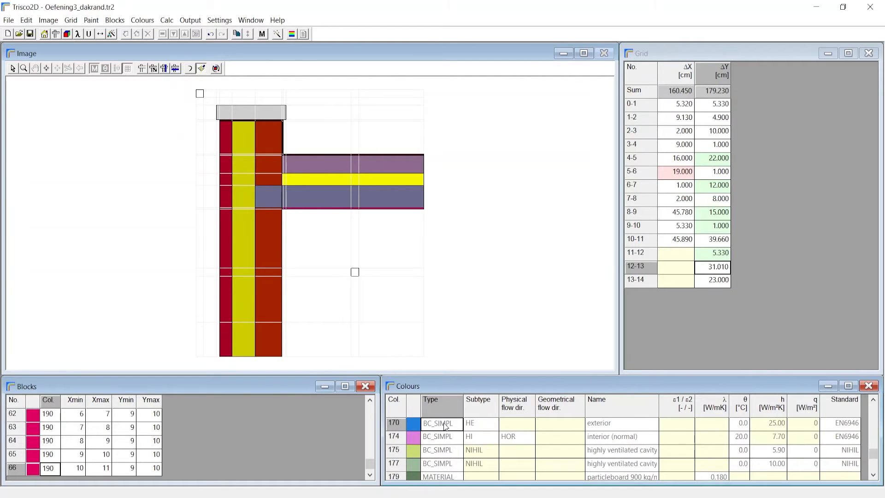
{"action": "left_click", "coordinate": [438, 436]}
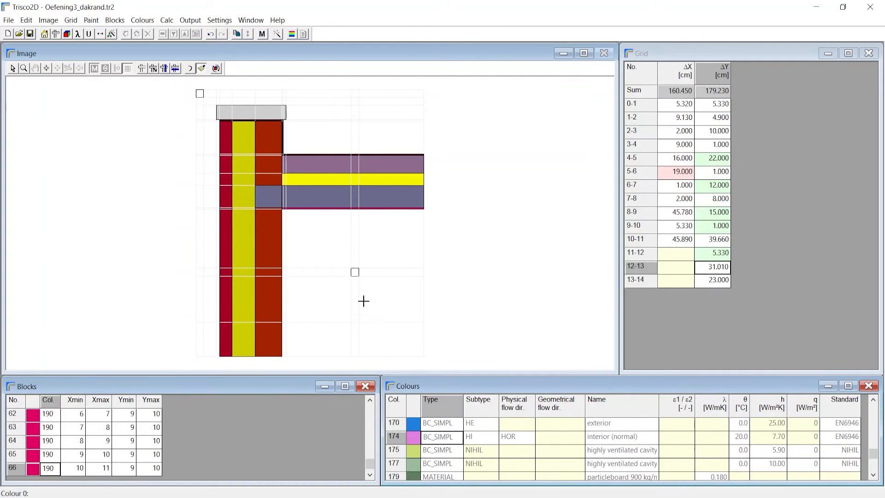
{"action": "left_click", "coordinate": [356, 273]}
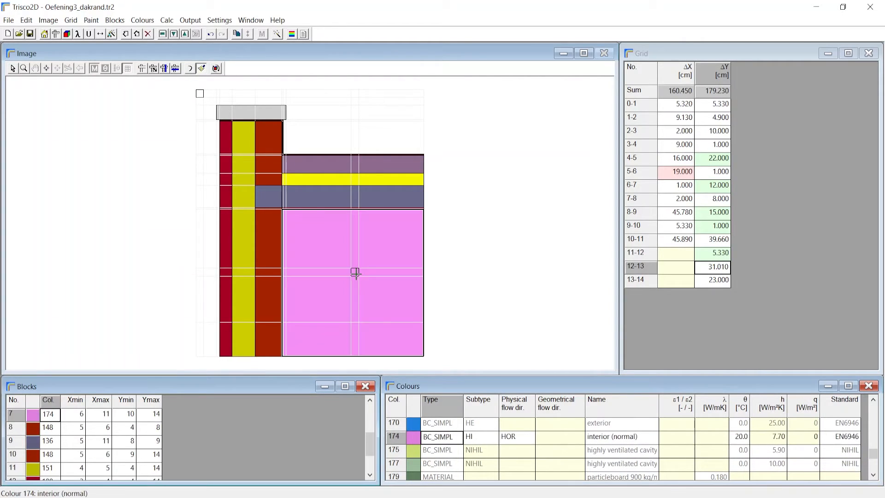
Fill the outdoor area around the wall, cap and roof with boundary colour 170, exterior.
{"action": "left_click", "coordinate": [436, 426]}
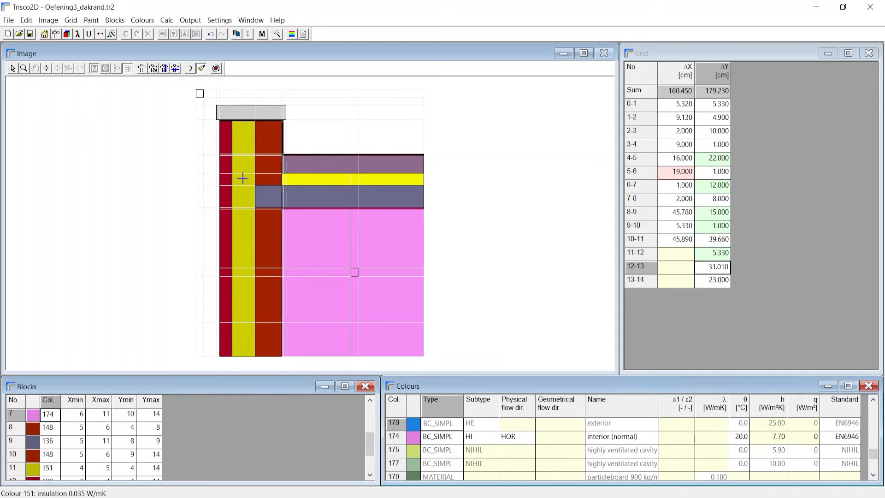
{"action": "left_click", "coordinate": [198, 93]}
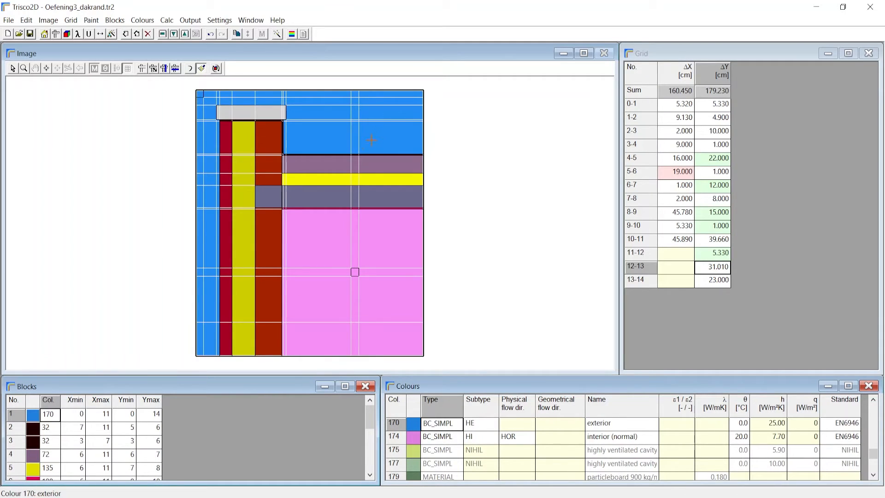
{"action": "scroll", "coordinate": [268, 99], "scroll_direction": "up", "scroll_amount": 2}
{"action": "scroll", "coordinate": [300, 134], "scroll_direction": "down", "scroll_amount": 2}
{"action": "scroll", "coordinate": [342, 206], "scroll_direction": "up", "scroll_amount": 2}
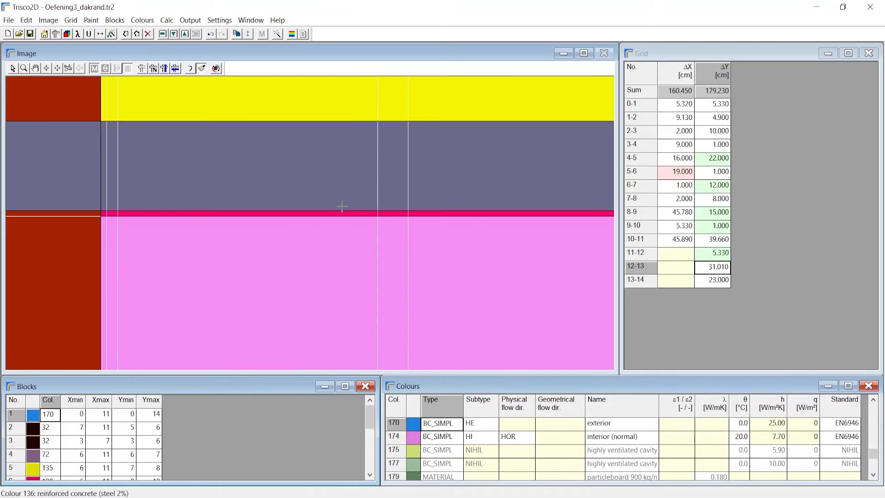
{"action": "scroll", "coordinate": [355, 272], "scroll_direction": "down", "scroll_amount": 2}
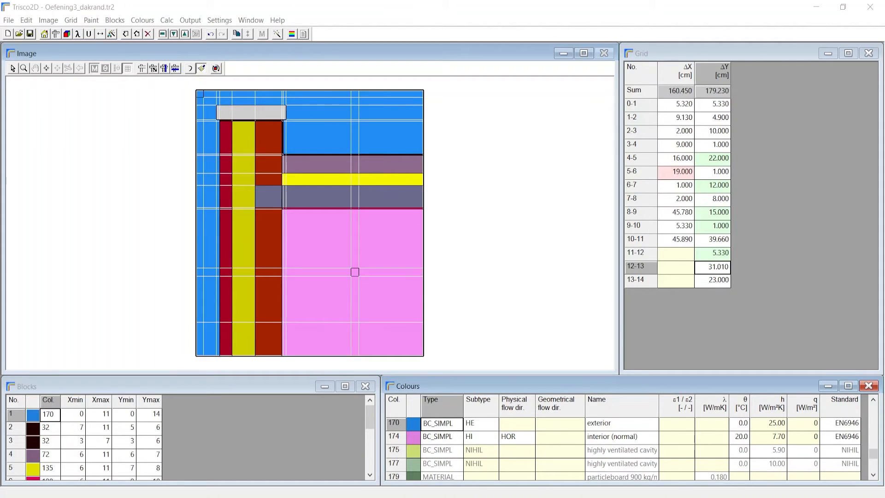
Set the derived thermal property to linear thermal transmittance, leaving the temperature factor off.
{"action": "left_click", "coordinate": [27, 20]}
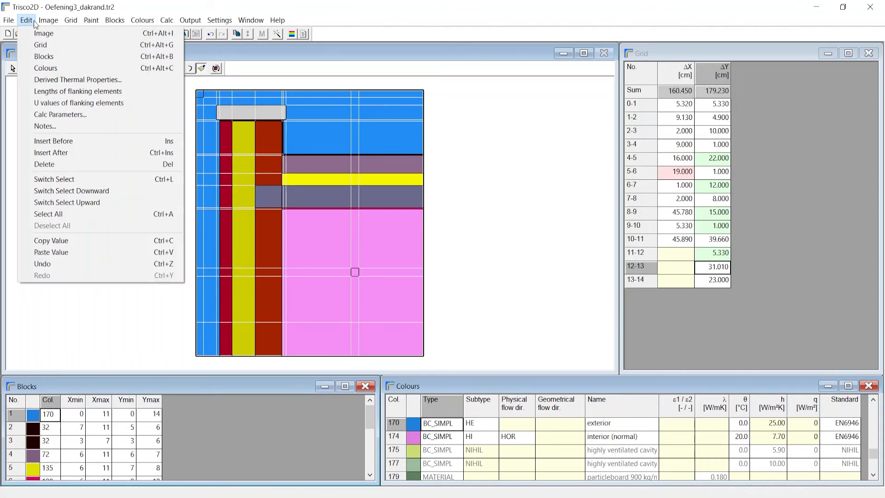
{"action": "left_click", "coordinate": [53, 79]}
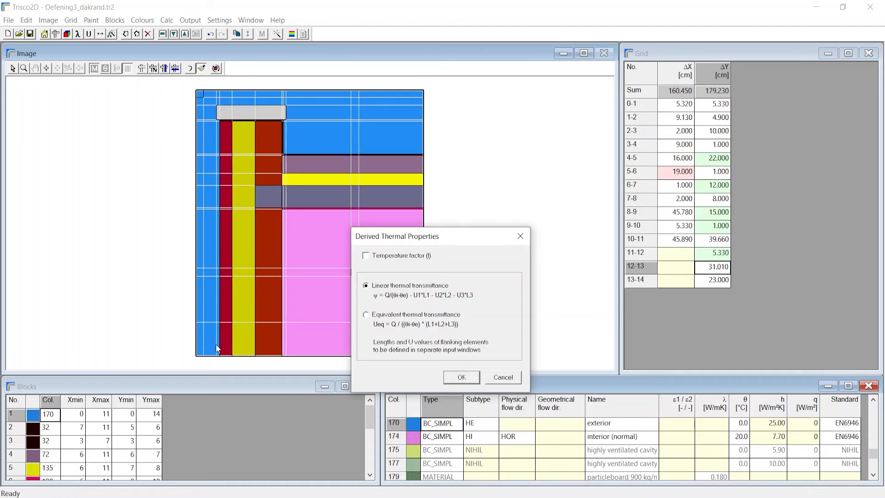
{"action": "left_click_drag", "start_coordinate": [459, 237], "coordinate": [385, 145]}
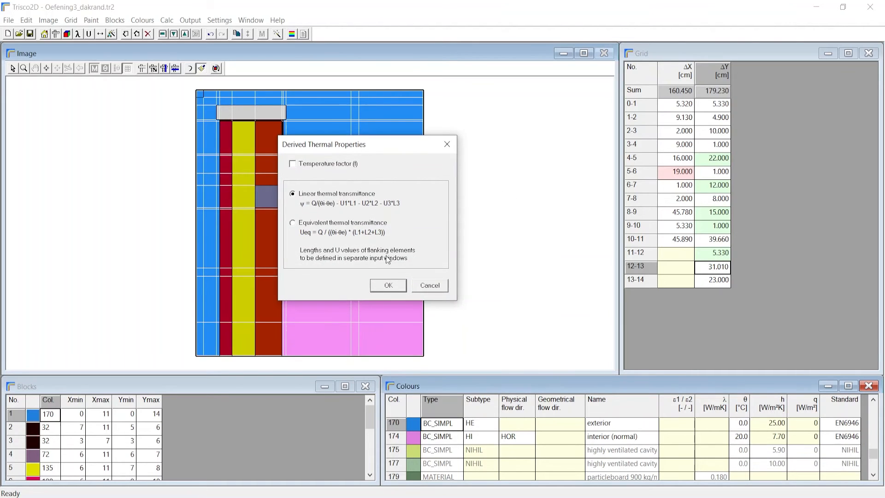
{"action": "left_click", "coordinate": [388, 286]}
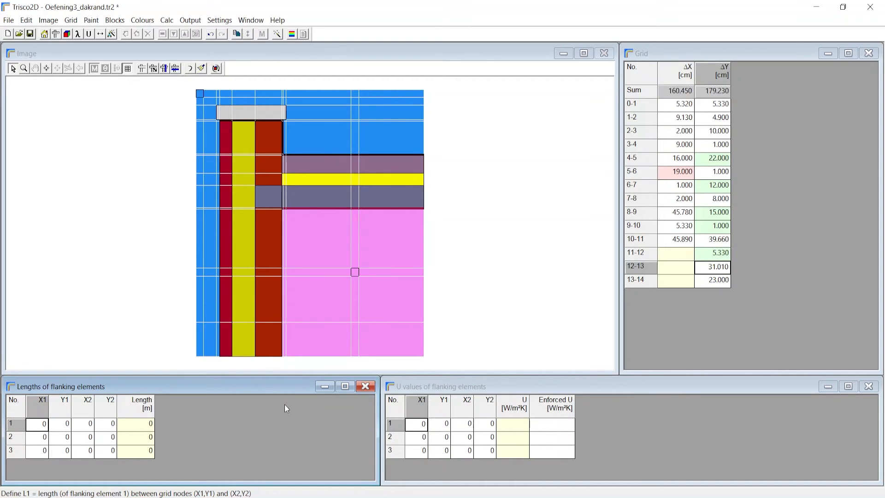
Define flanking length 1 along the wall's outer face from grid node (3,14) to (3,5).
{"action": "left_click", "coordinate": [36, 428]}
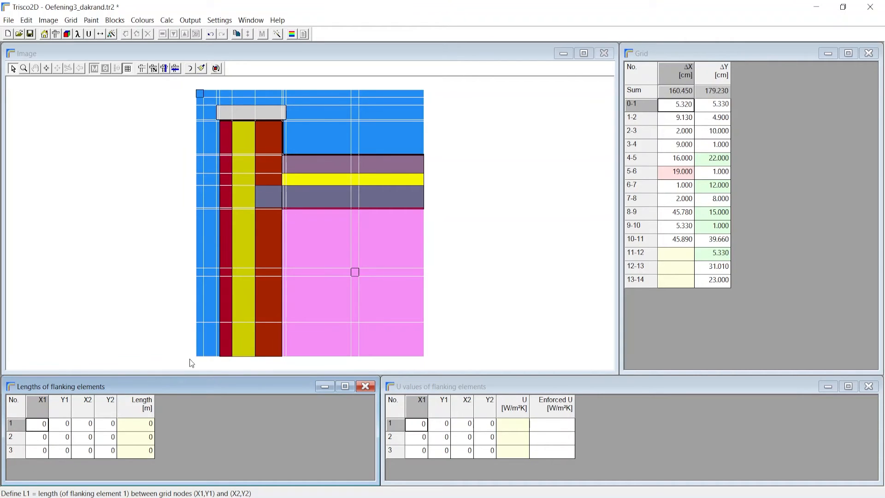
{"action": "scroll", "coordinate": [223, 363], "scroll_direction": "up", "scroll_amount": 2}
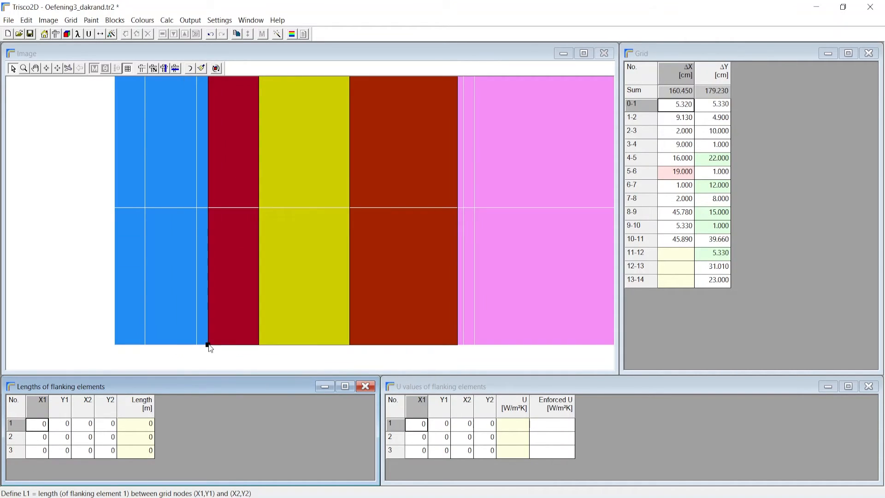
{"action": "scroll", "coordinate": [208, 347], "scroll_direction": "down", "scroll_amount": 2}
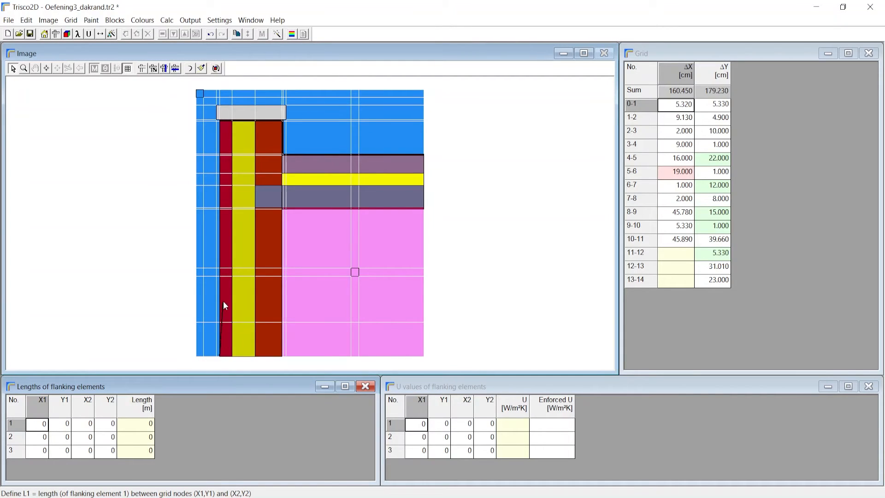
{"action": "left_click", "coordinate": [221, 153]}
{"action": "scroll", "coordinate": [221, 153], "scroll_direction": "up", "scroll_amount": 3}
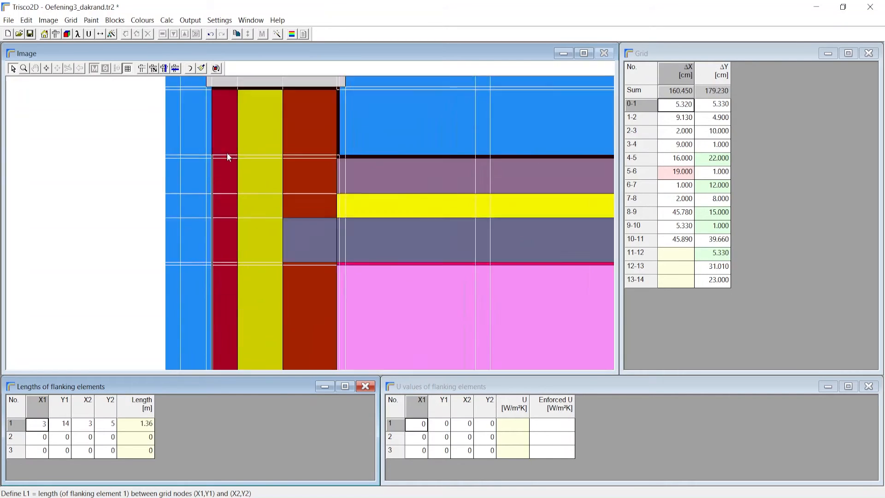
Define flanking length 2 along the top of the roof from grid node (3,5) to (11,5).
{"action": "left_click", "coordinate": [41, 437]}
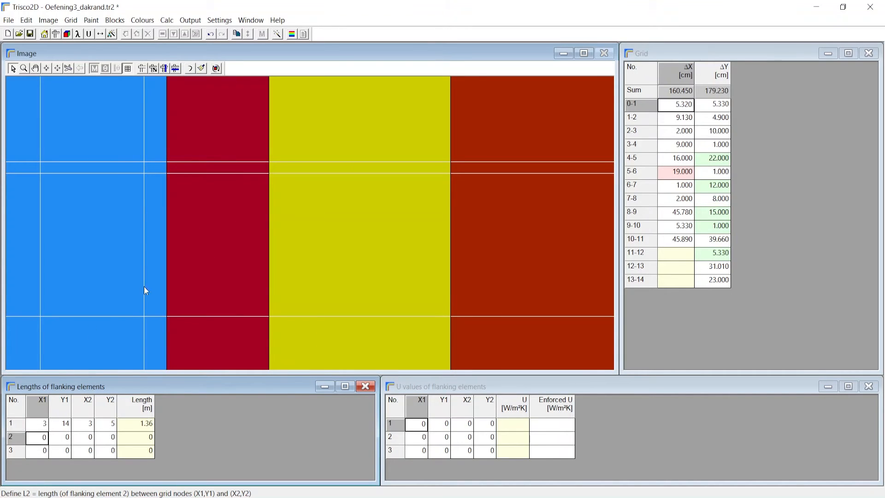
{"action": "scroll", "coordinate": [170, 207], "scroll_direction": "down", "scroll_amount": 3}
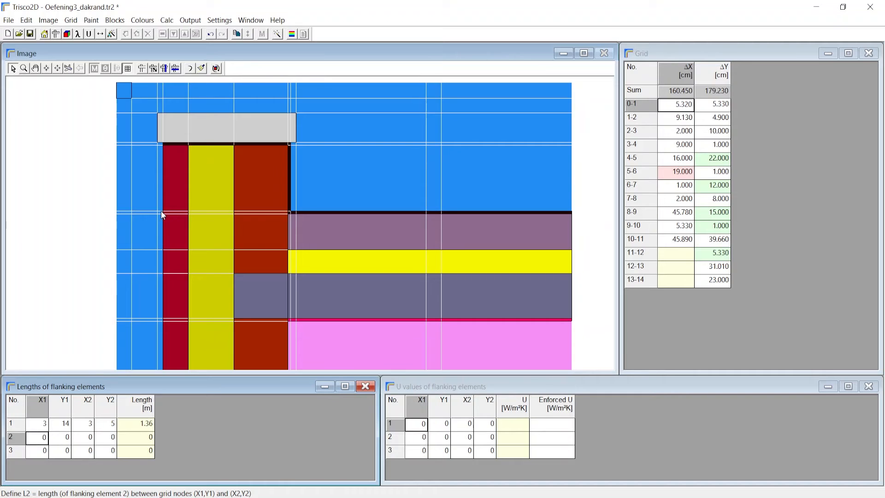
{"action": "left_click", "coordinate": [162, 212]}
{"action": "scroll", "coordinate": [162, 211], "scroll_direction": "down", "scroll_amount": 1}
{"action": "mouse_move", "coordinate": [220, 153]}
{"action": "left_mouse_down"}
{"action": "mouse_move", "coordinate": [429, 165]}
{"action": "mouse_move", "coordinate": [425, 155]}
{"action": "left_mouse_up"}
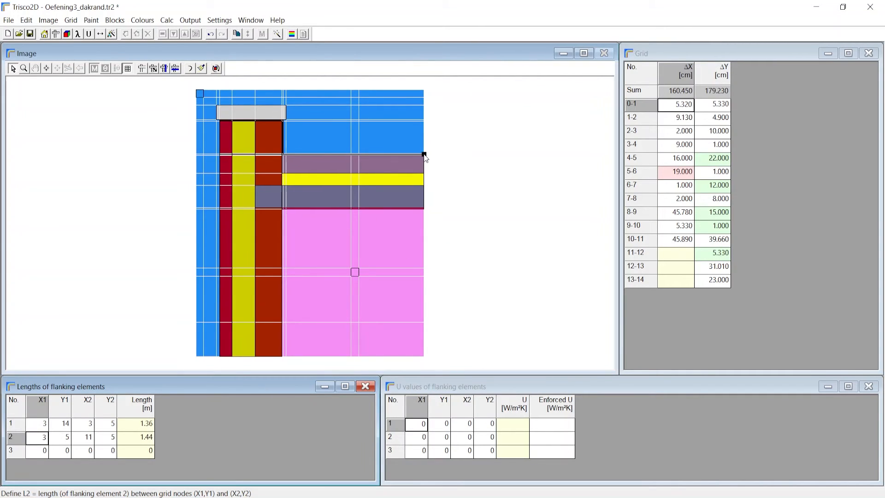
{"action": "left_click", "coordinate": [40, 443]}
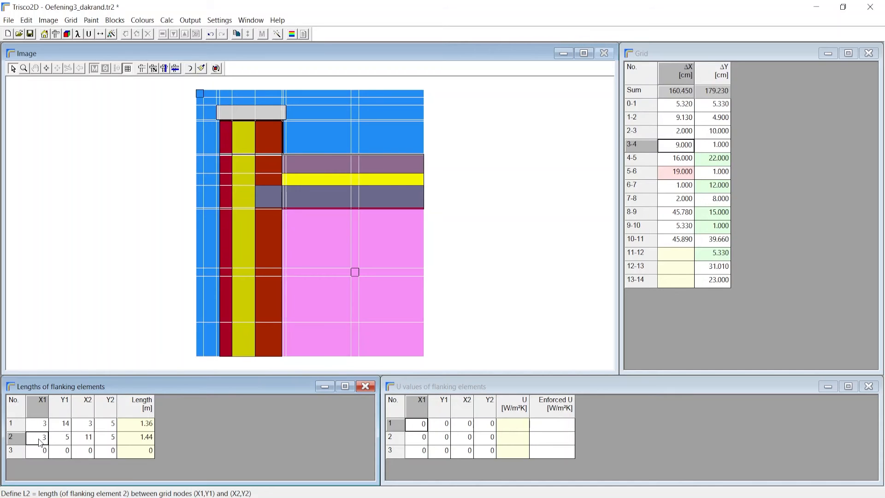
{"action": "type", "text": "0"}
{"action": "left_click", "coordinate": [65, 440]}
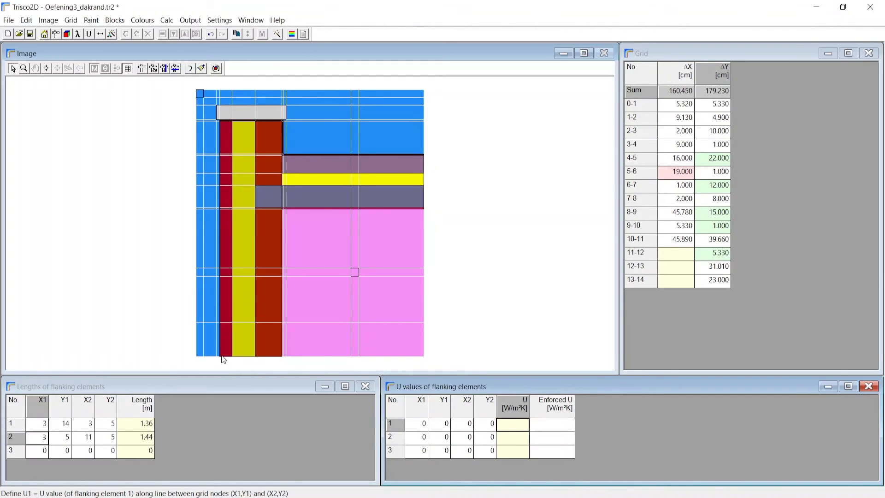
Define U value 1 across the base of the wall from grid node (6,14) to (3,14).
{"action": "left_click", "coordinate": [394, 424]}
{"action": "scroll", "coordinate": [272, 364], "scroll_direction": "up", "scroll_amount": 1}
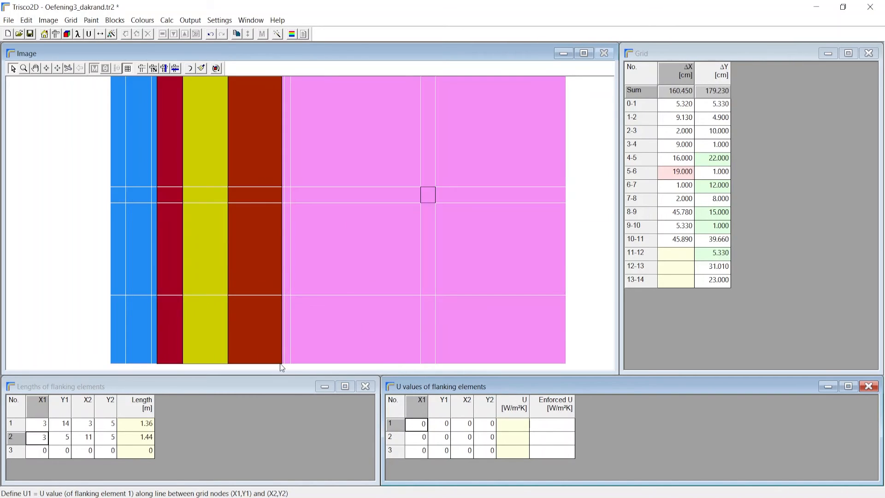
{"action": "scroll", "coordinate": [284, 364], "scroll_direction": "down", "scroll_amount": 1}
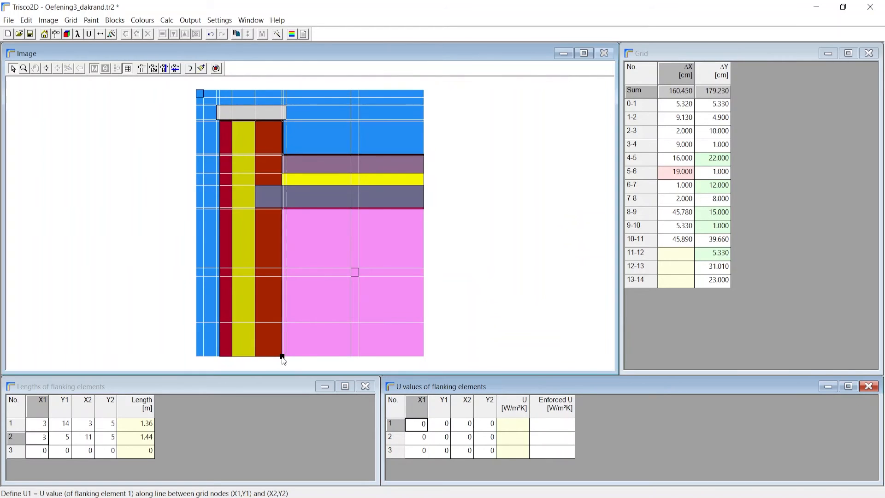
{"action": "left_click", "coordinate": [220, 357]}
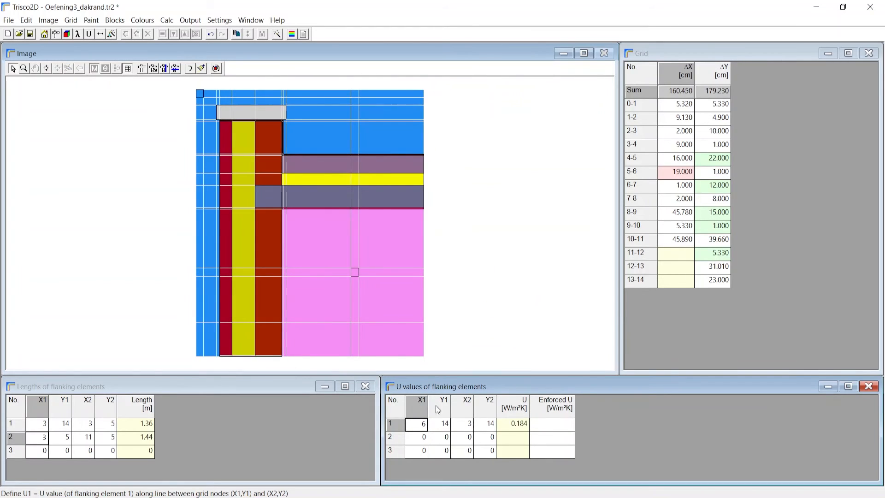
Define U value 2 through the roof from grid node (11,9) to (11,5), and check the flanking element lines.
{"action": "left_click", "coordinate": [425, 438]}
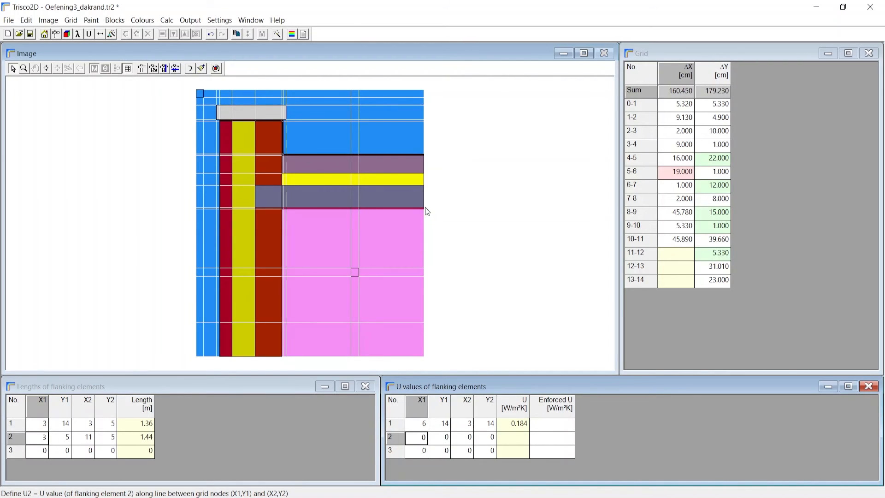
{"action": "left_click", "coordinate": [425, 209]}
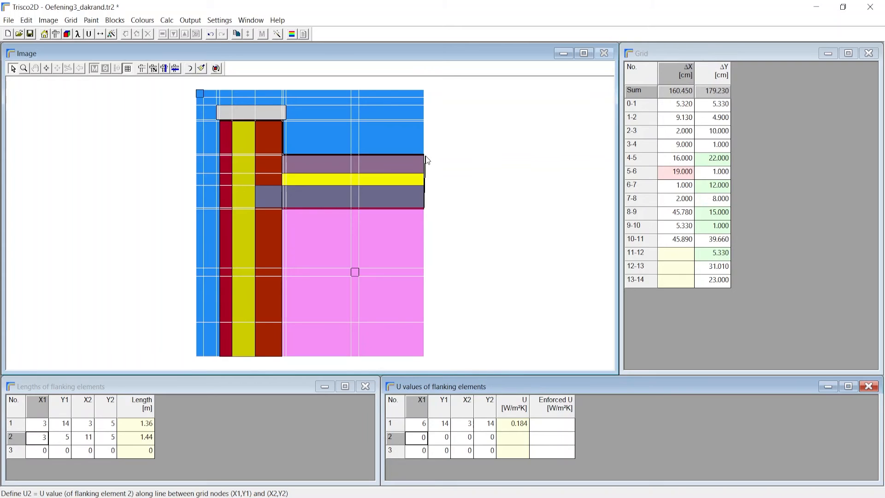
{"action": "left_click", "coordinate": [425, 155]}
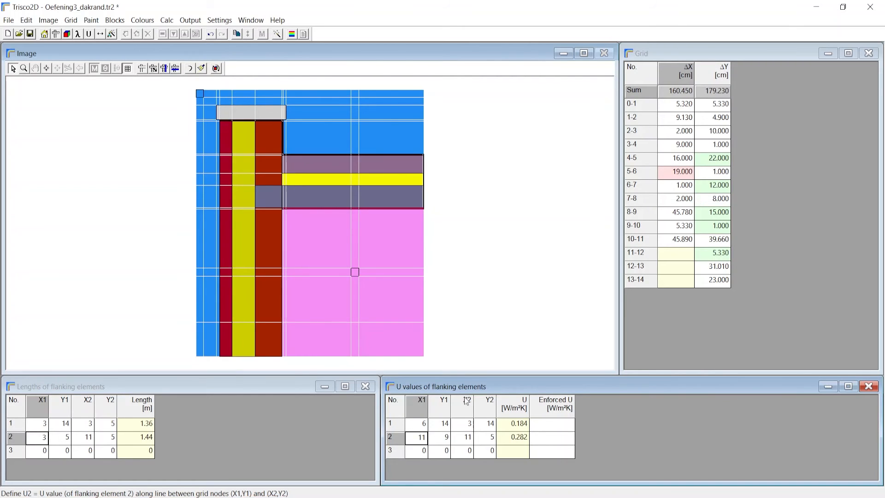
{"action": "left_click", "coordinate": [423, 424]}
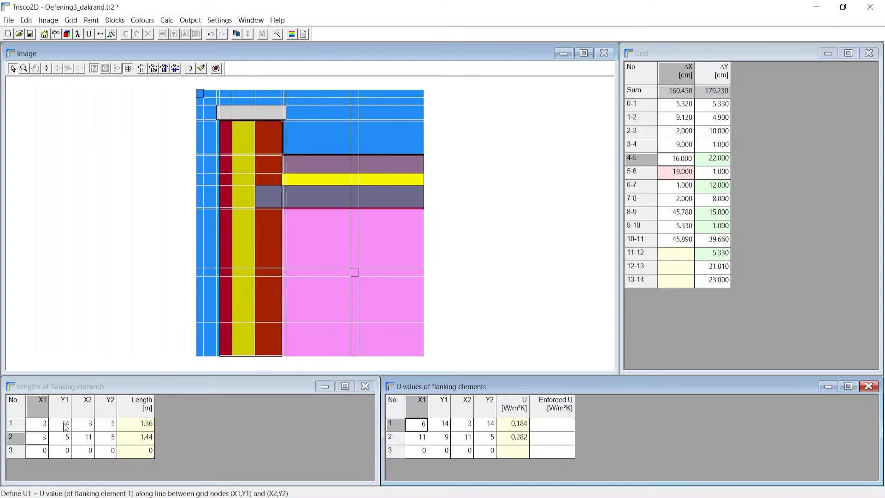
{"action": "left_click", "coordinate": [44, 425]}
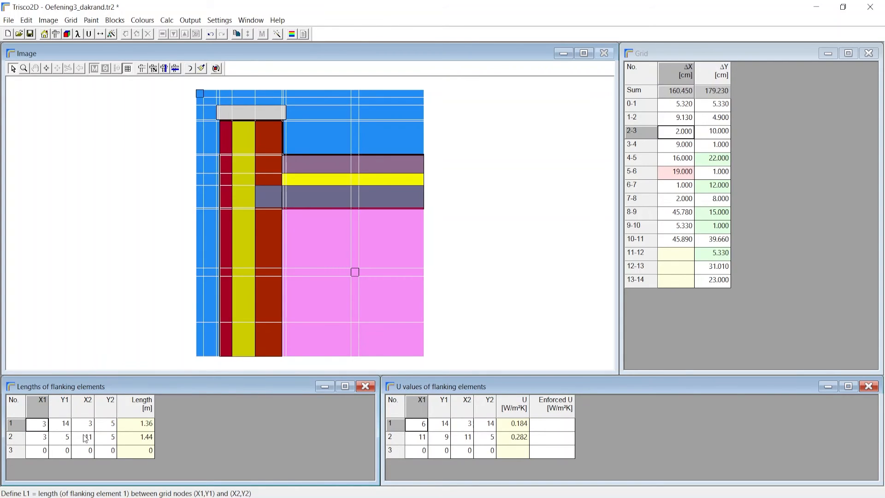
{"action": "left_click", "coordinate": [31, 439]}
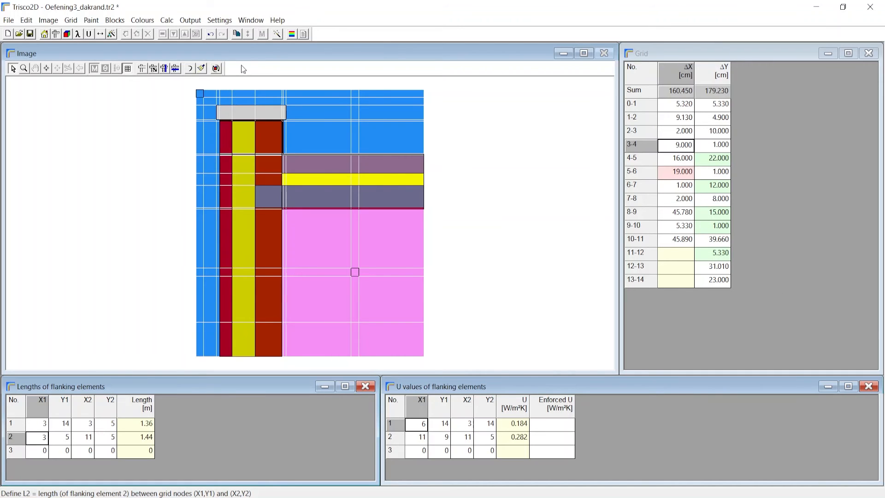
Calculate the system with automatic splitting of the grid meshes at a base size of 1 cm.
{"action": "left_click", "coordinate": [276, 36]}
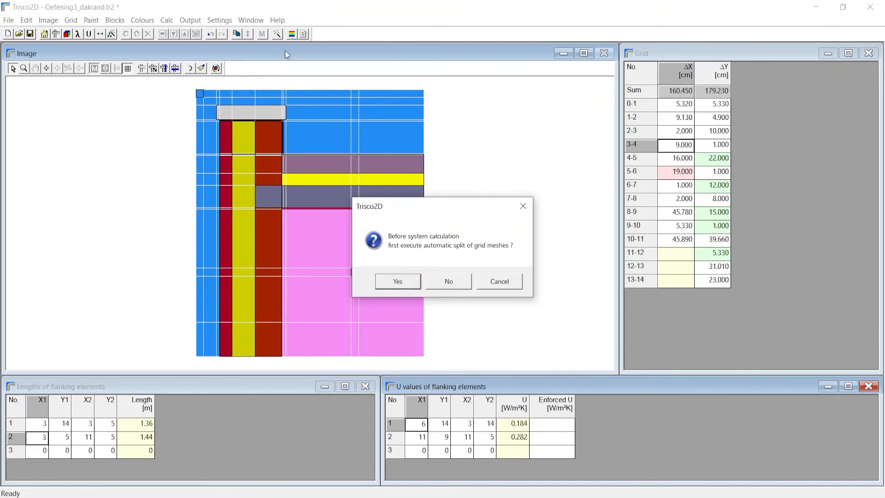
{"action": "left_click", "coordinate": [398, 282]}
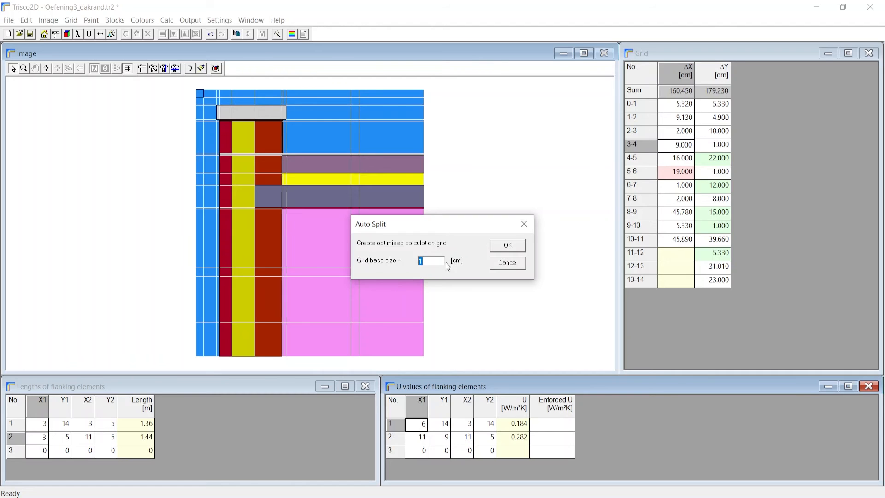
{"action": "left_click", "coordinate": [507, 244]}
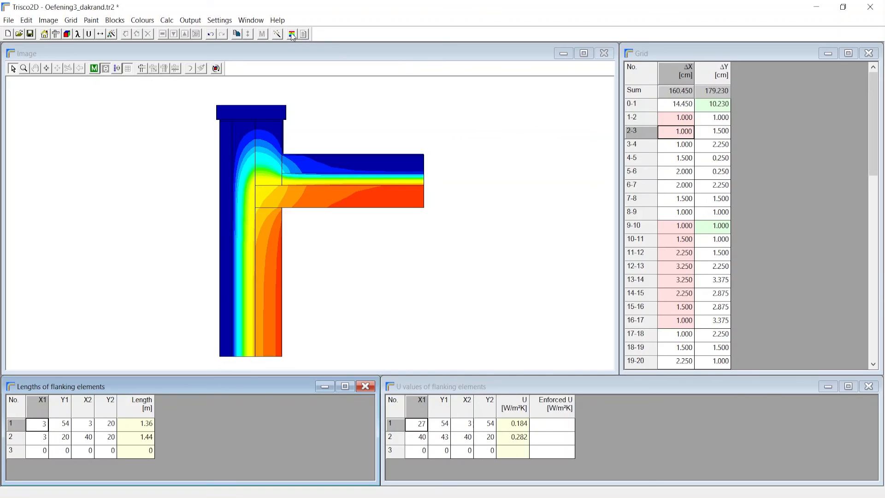
Examine the temperature distribution of the roof edge in the graphic output and close it.
{"action": "left_click", "coordinate": [292, 35]}
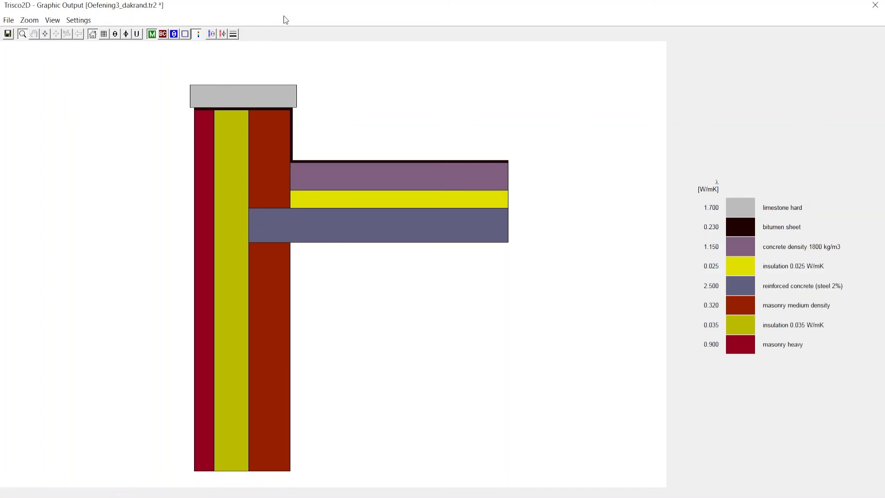
{"action": "left_click", "coordinate": [173, 34]}
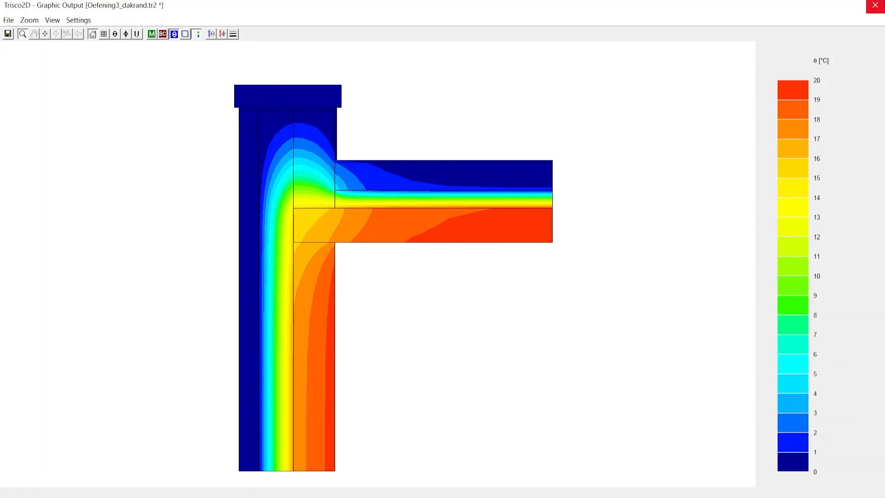
{"action": "left_click", "coordinate": [875, 5]}
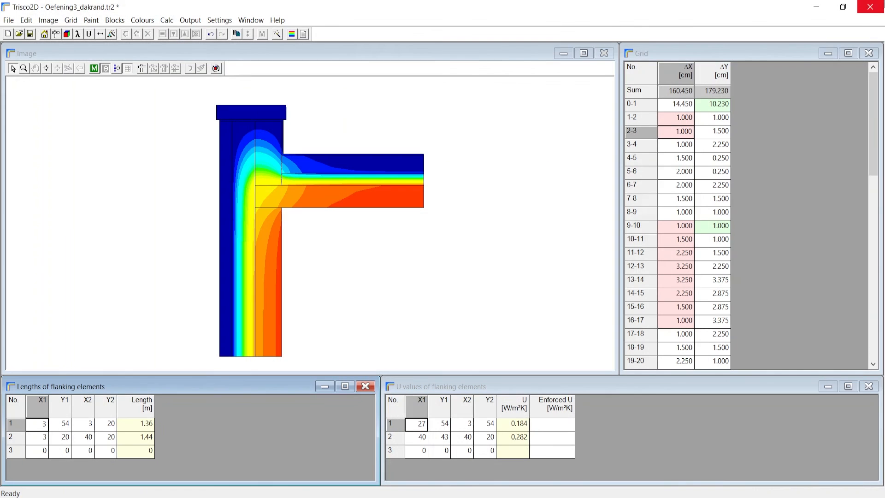
Read the linear thermal transmittance (psi) in the text output, and close the report and the program.
{"action": "left_click", "coordinate": [304, 35]}
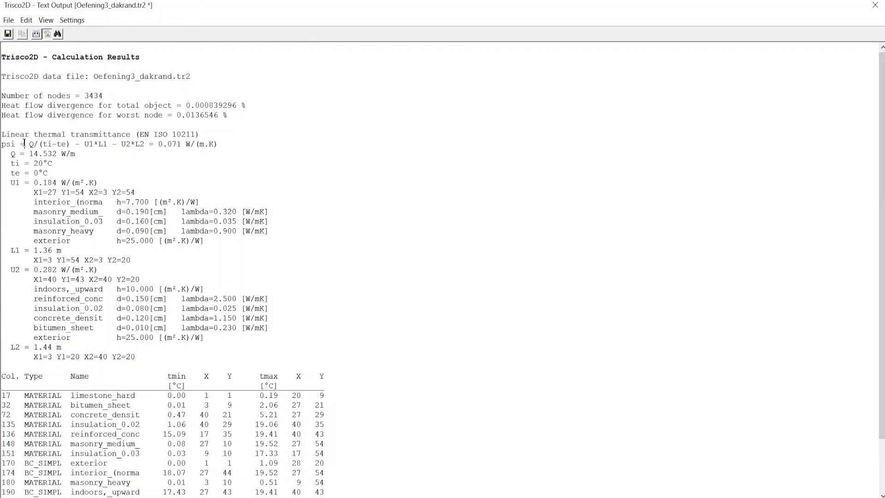
{"action": "left_click_drag", "start_coordinate": [24, 144], "coordinate": [242, 143]}
{"action": "left_click", "coordinate": [218, 162]}
{"action": "left_click", "coordinate": [876, 5]}
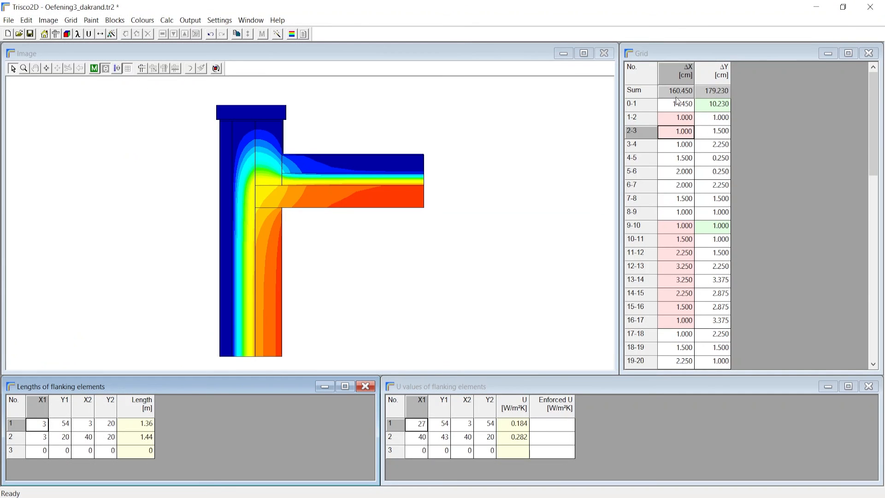
{"action": "left_click", "coordinate": [867, 4]}
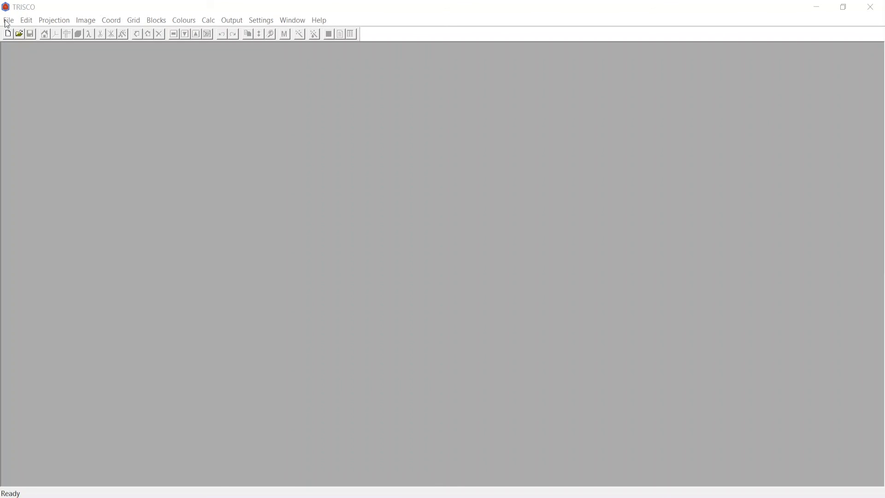
Import the Trisco2D data file Oefening3_dakrand into TRISCO, setting its 2D image in the XZ plane with an object depth of 1 m.
{"action": "left_click", "coordinate": [6, 21]}
{"action": "left_click", "coordinate": [45, 125]}
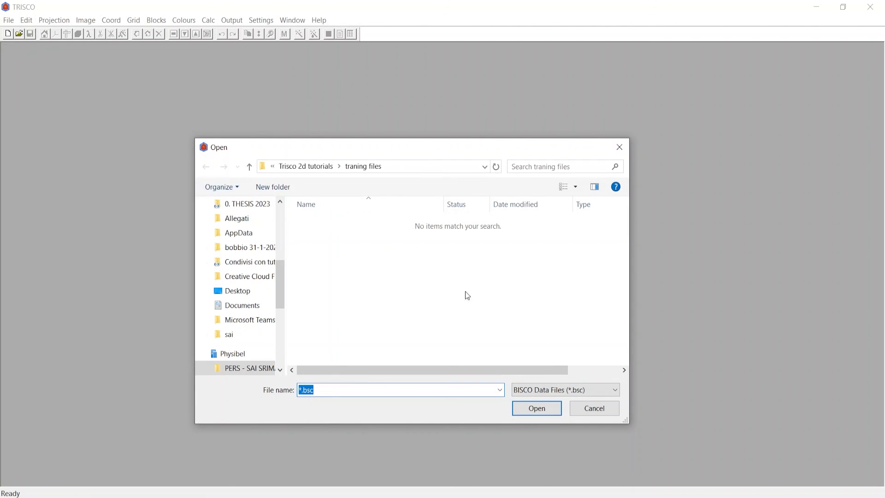
{"action": "left_click", "coordinate": [559, 390]}
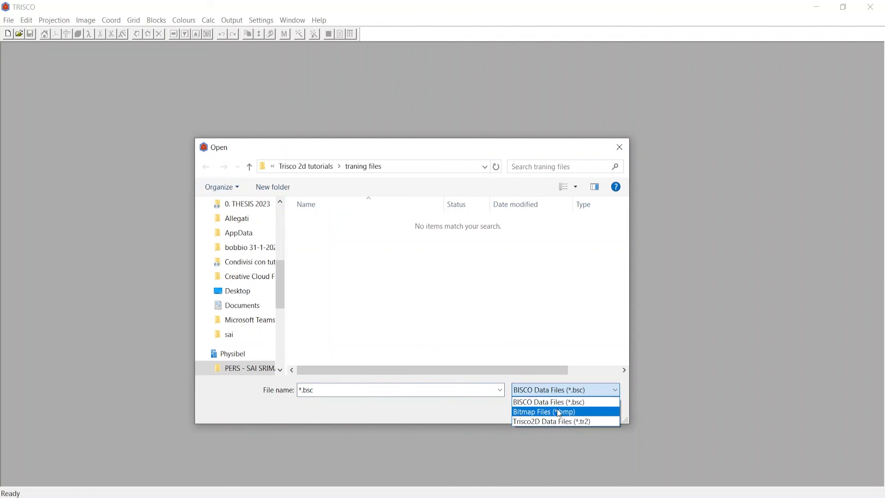
{"action": "left_click", "coordinate": [560, 420]}
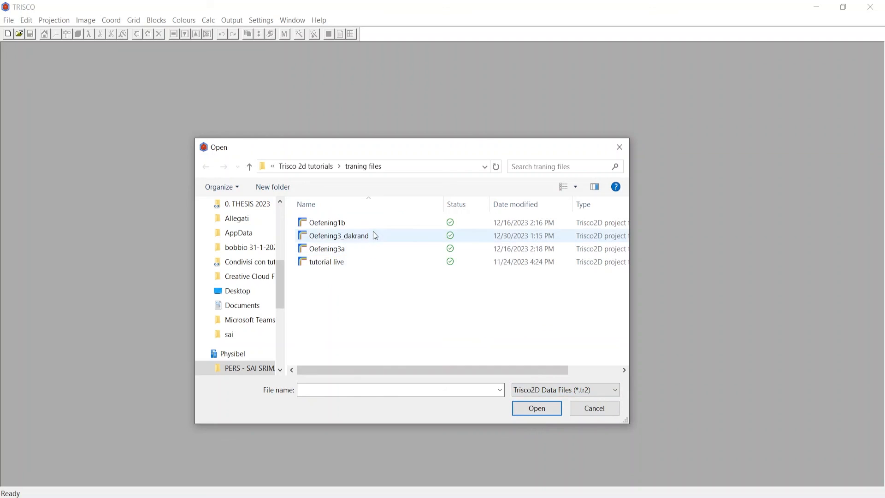
{"action": "left_click", "coordinate": [374, 236]}
{"action": "left_click", "coordinate": [545, 415]}
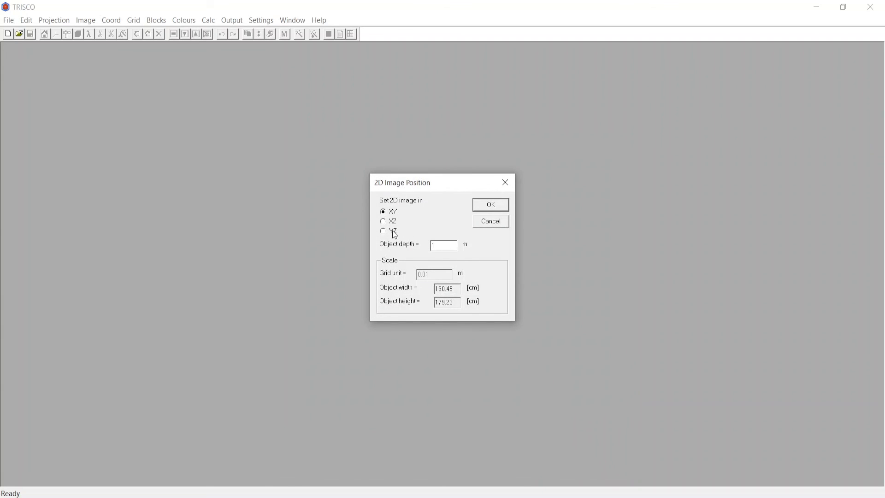
{"action": "left_click", "coordinate": [383, 223]}
{"action": "left_click", "coordinate": [485, 206]}
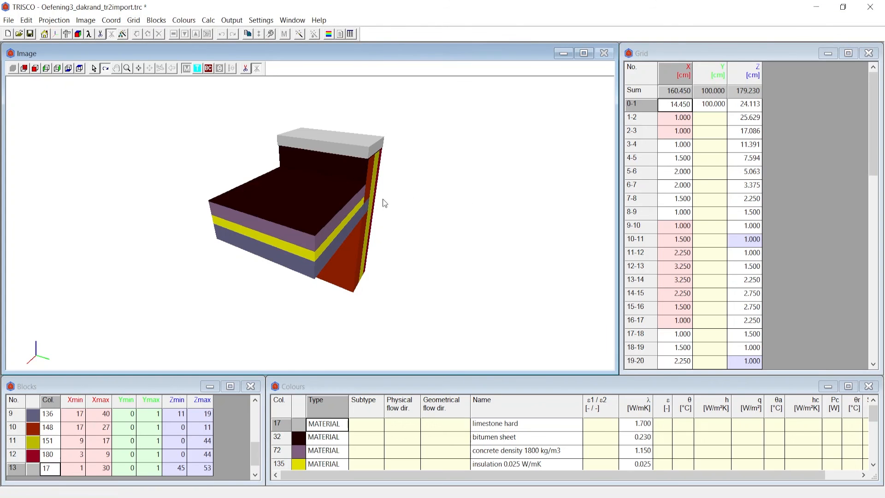
Examine the imported roof edge in 3D, checking its X grid spacings and the masonry block under the roof slab.
{"action": "mouse_move", "coordinate": [288, 226]}
{"action": "left_mouse_down"}
{"action": "mouse_move", "coordinate": [468, 239]}
{"action": "mouse_move", "coordinate": [497, 221]}
{"action": "mouse_move", "coordinate": [342, 236]}
{"action": "mouse_move", "coordinate": [182, 229]}
{"action": "mouse_move", "coordinate": [200, 224]}
{"action": "left_mouse_up"}
{"action": "left_click_drag", "start_coordinate": [186, 270], "coordinate": [295, 241]}
{"action": "left_click", "coordinate": [680, 160]}
{"action": "left_click", "coordinate": [681, 202]}
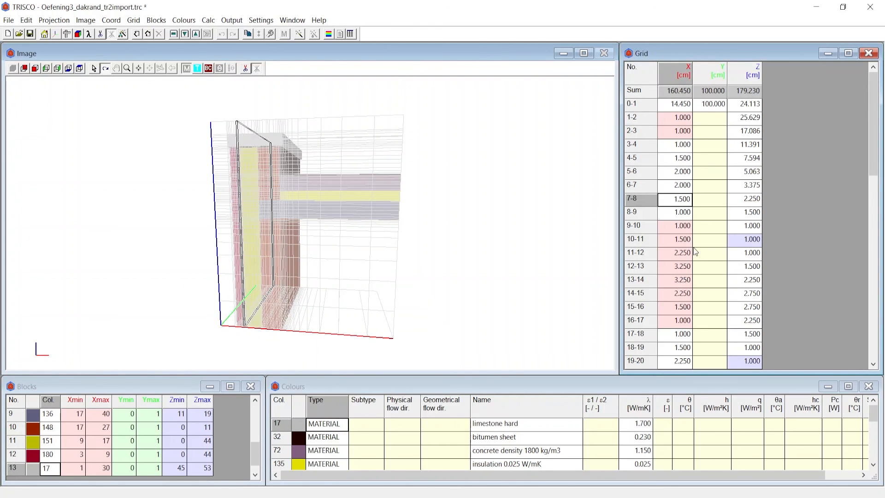
{"action": "left_click", "coordinate": [695, 244]}
{"action": "left_click", "coordinate": [78, 428]}
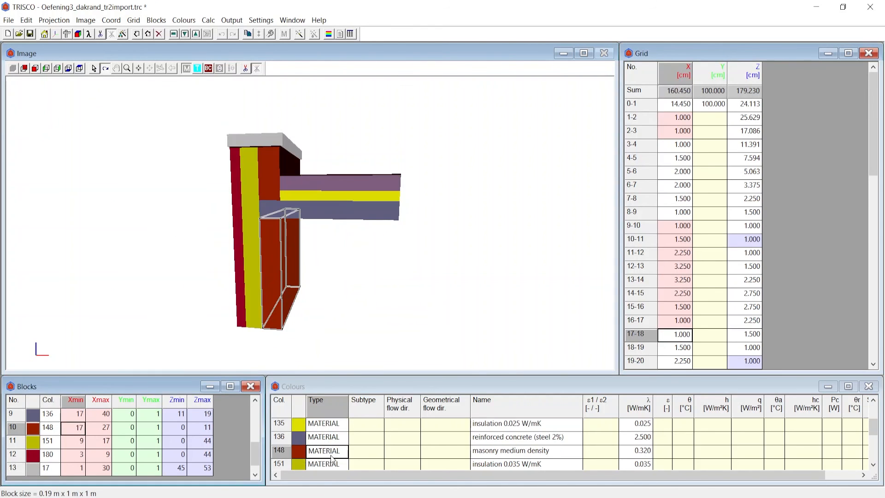